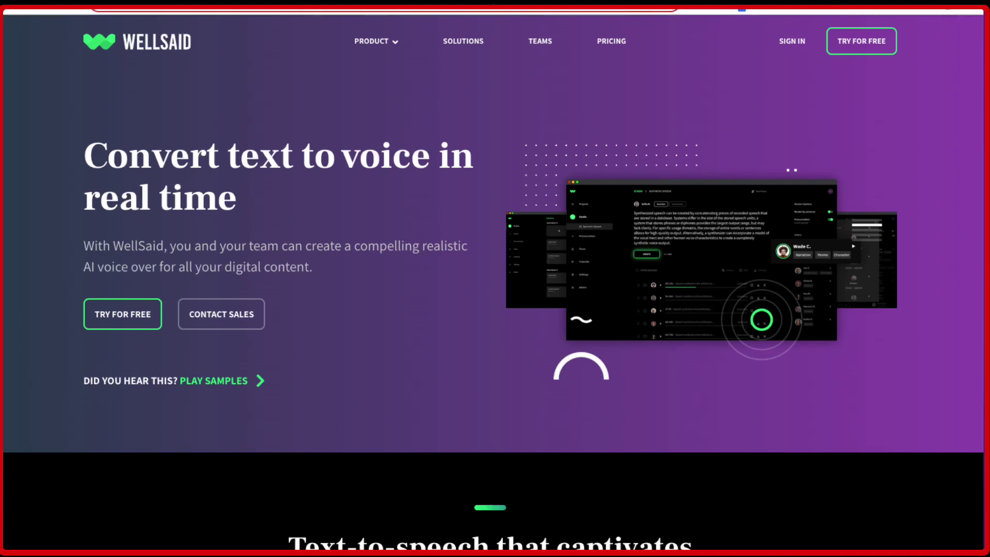
Sign in to the WellSaid Labs account with its e-mail and password to reach the Projects page
scroll(528, 387, "down", 1)
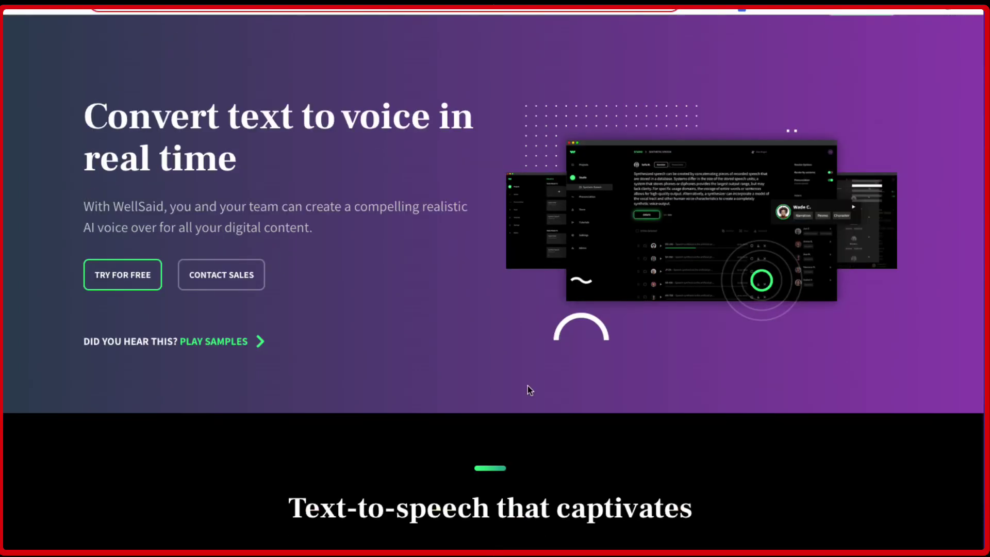
scroll(528, 386, "down", 1)
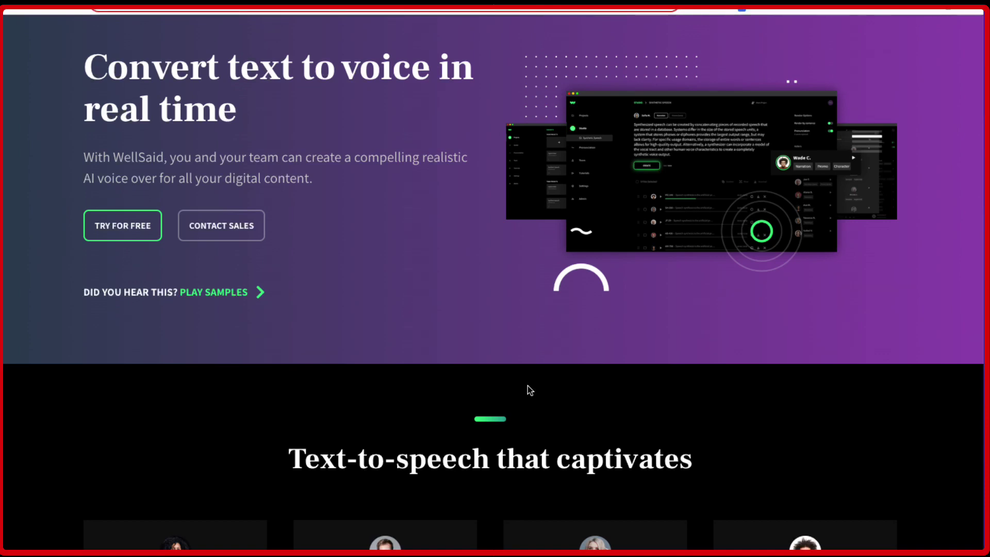
scroll(528, 385, "up", 2)
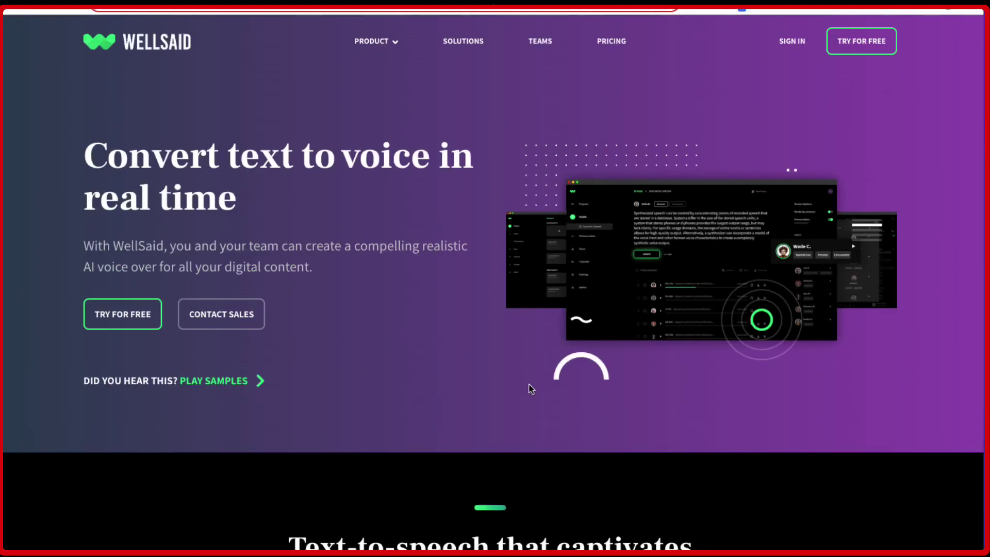
scroll(531, 387, "down", 3)
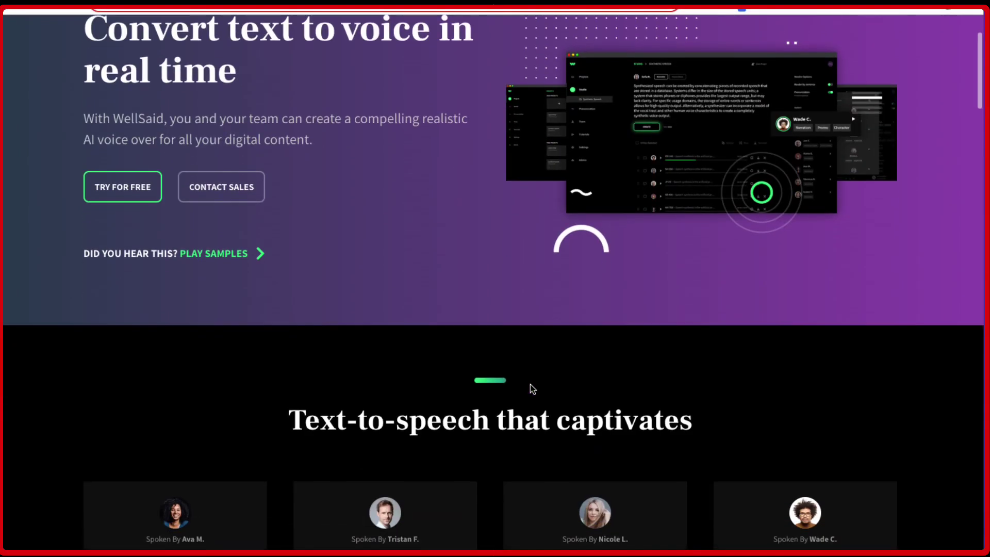
scroll(533, 389, "down", 1)
scroll(530, 385, "down", 1)
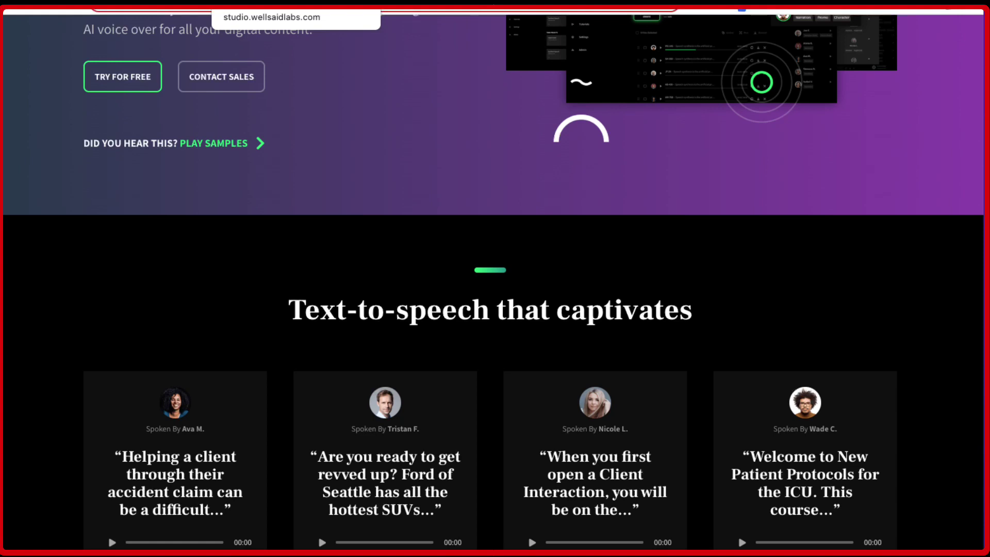
scroll(77, 292, "up", 2)
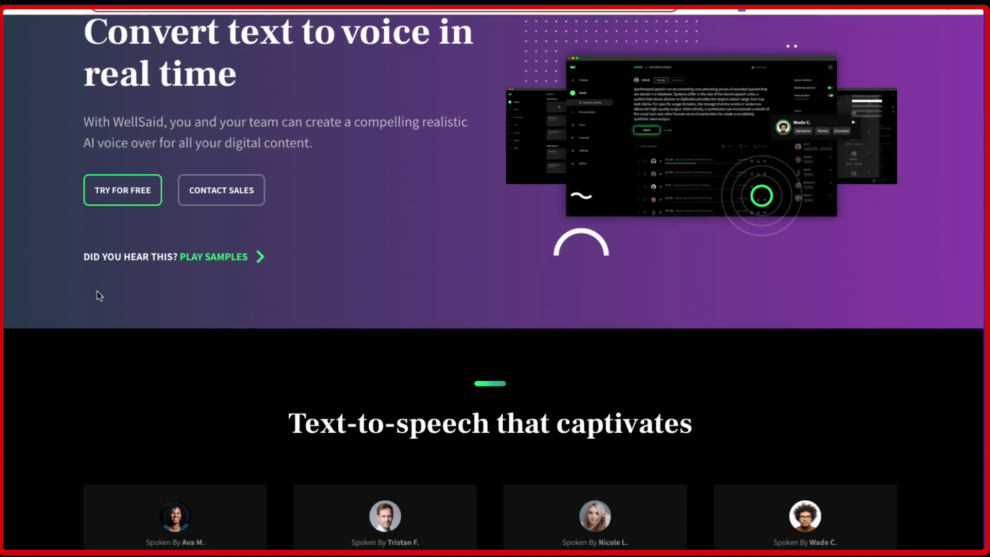
scroll(287, 303, "up", 2)
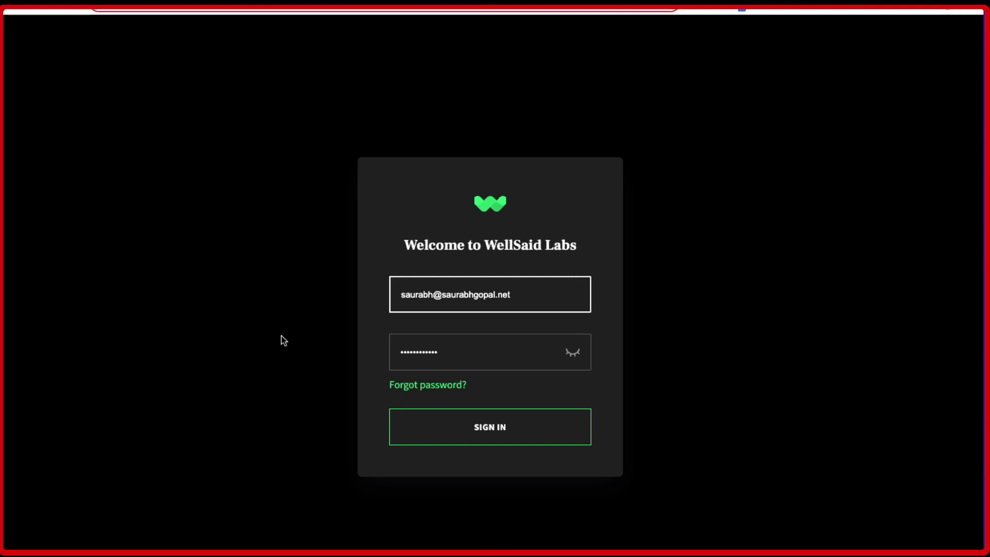
left_click(488, 435)
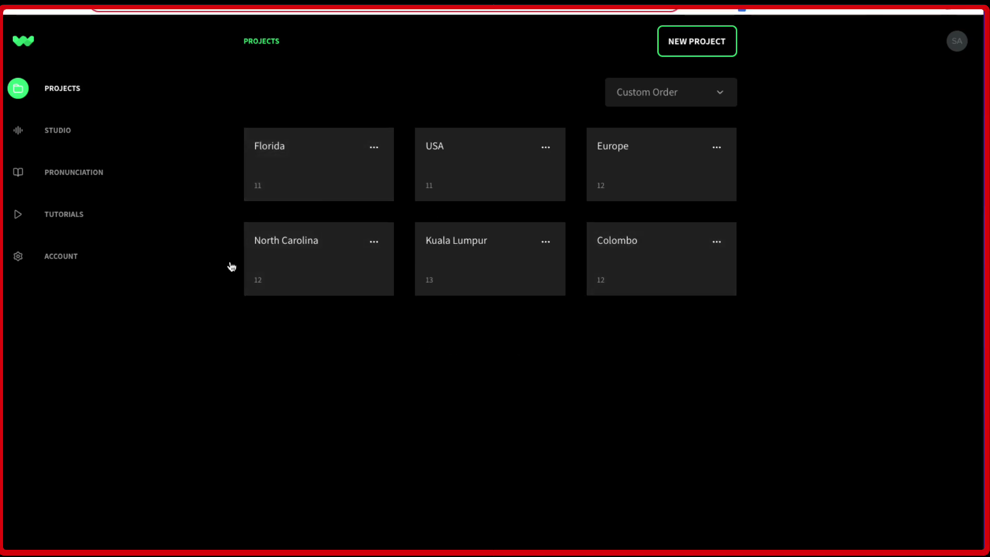
Create a project named 'test' and open it in the Studio with Philip J. voicing
left_click(706, 43)
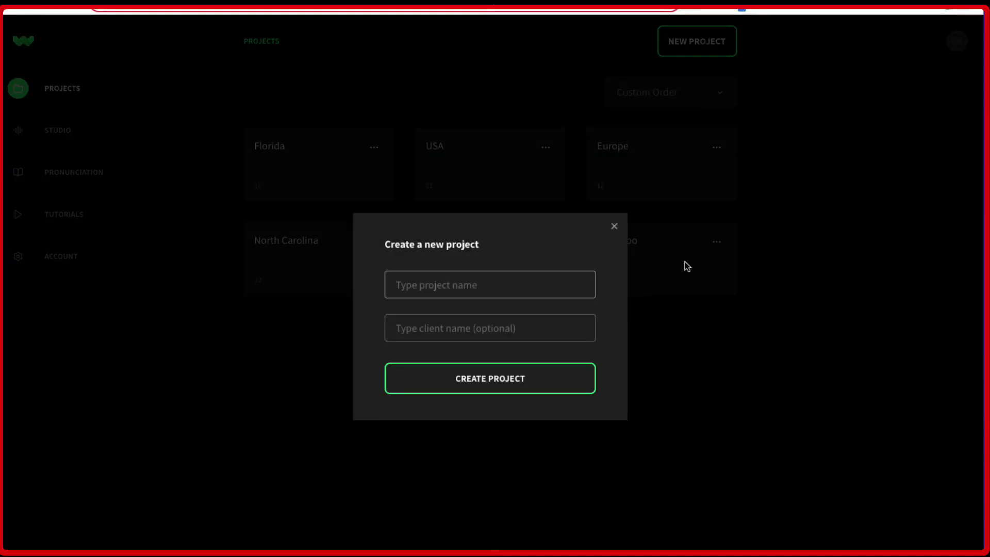
type("test")
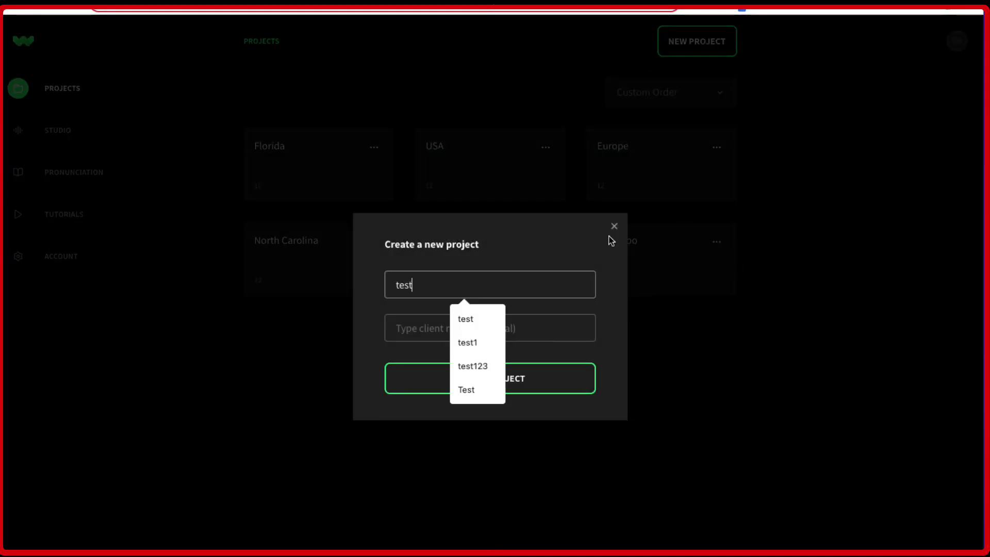
left_click(557, 245)
left_click(478, 378)
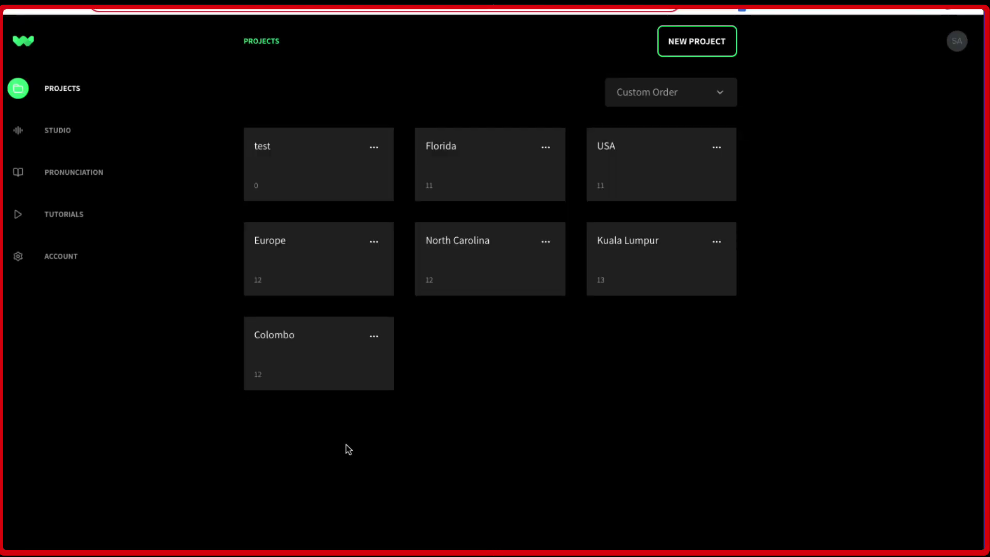
left_click(287, 161)
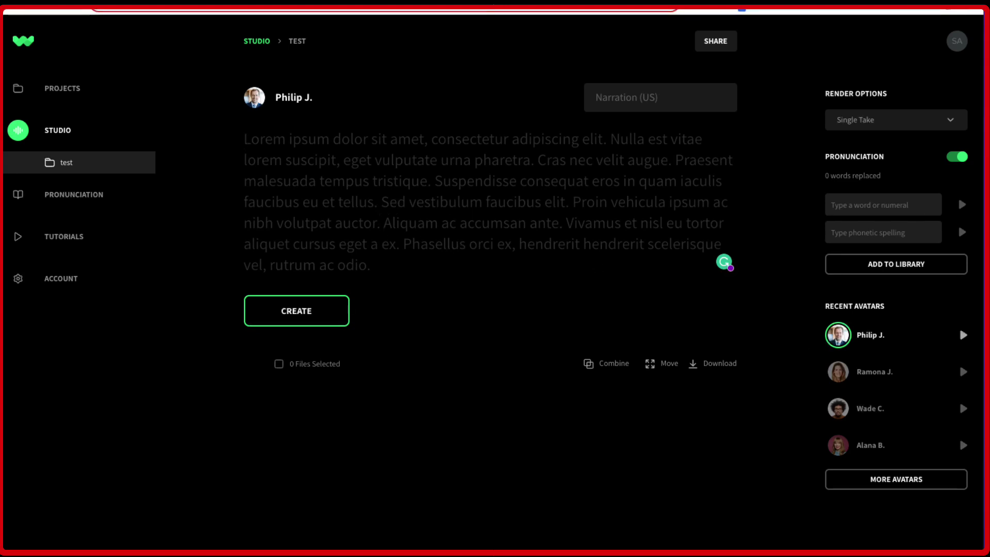
Keep the render mode at Single Take and open the Pronunciation library
left_click(866, 119)
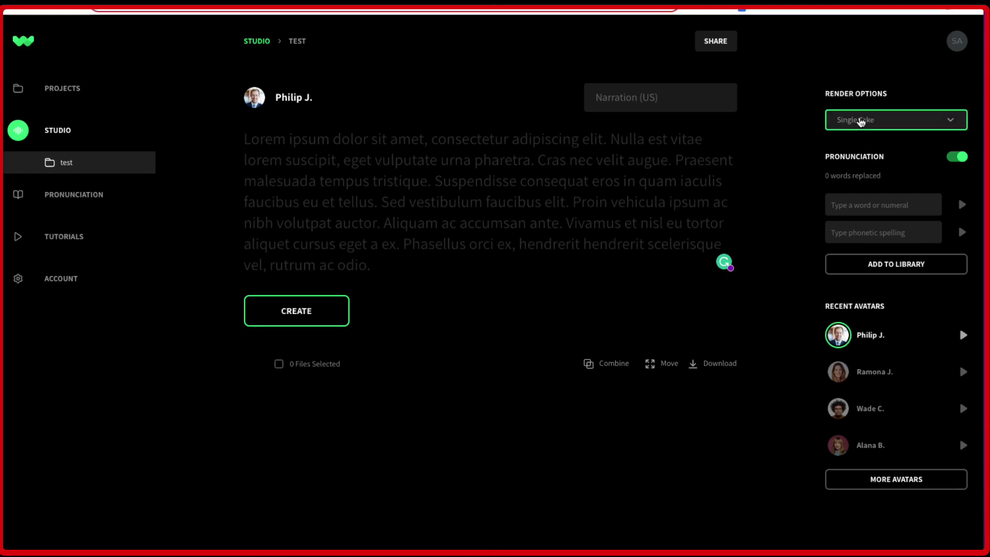
left_click(870, 121)
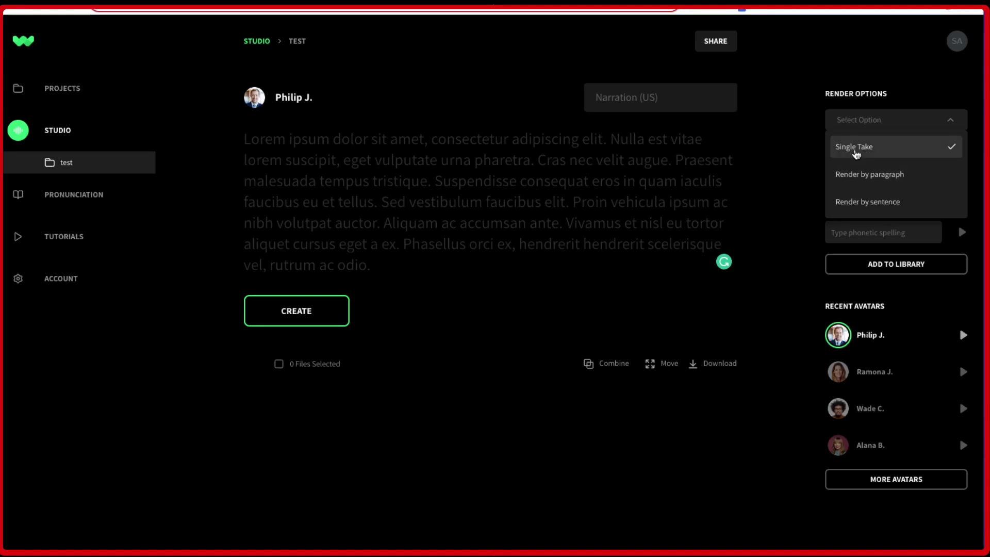
left_click(856, 151)
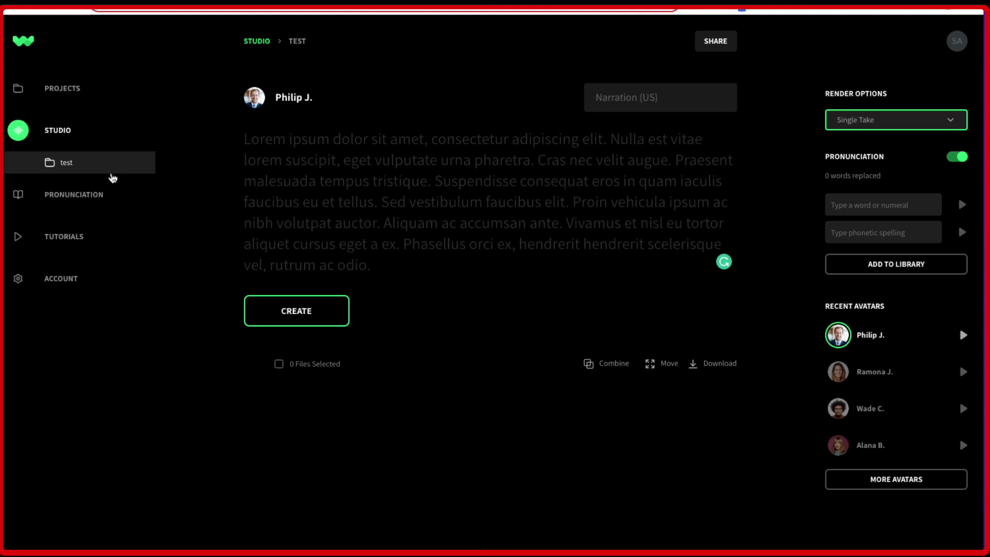
left_click(75, 195)
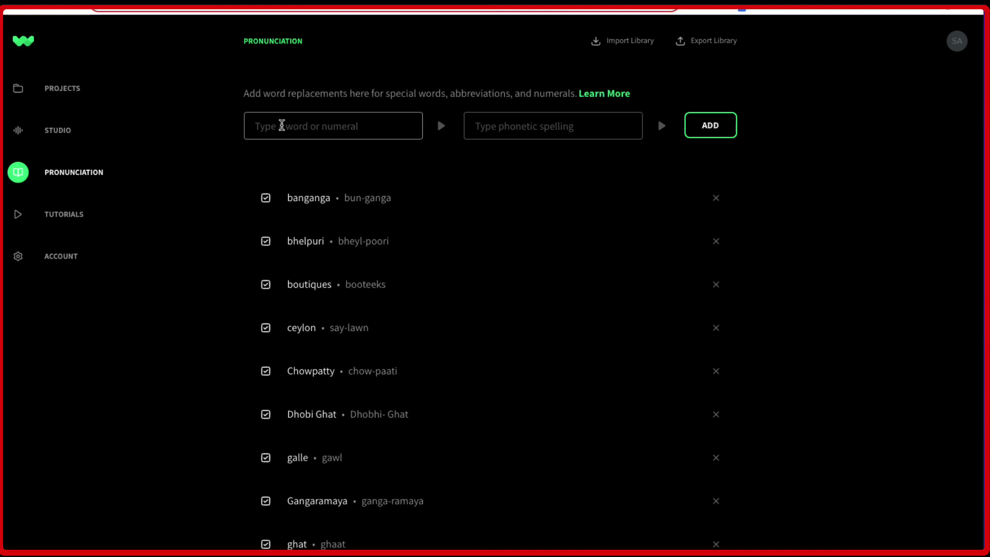
Try adding a 'galle' to 'gawl' pronunciation replacement, previewing both, then return to the Studio
left_click(281, 125)
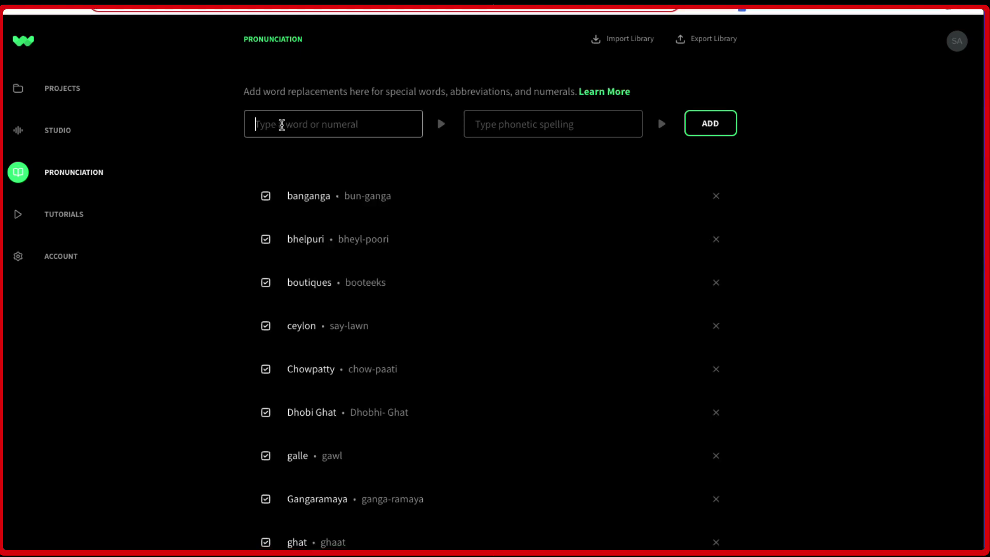
type("ga")
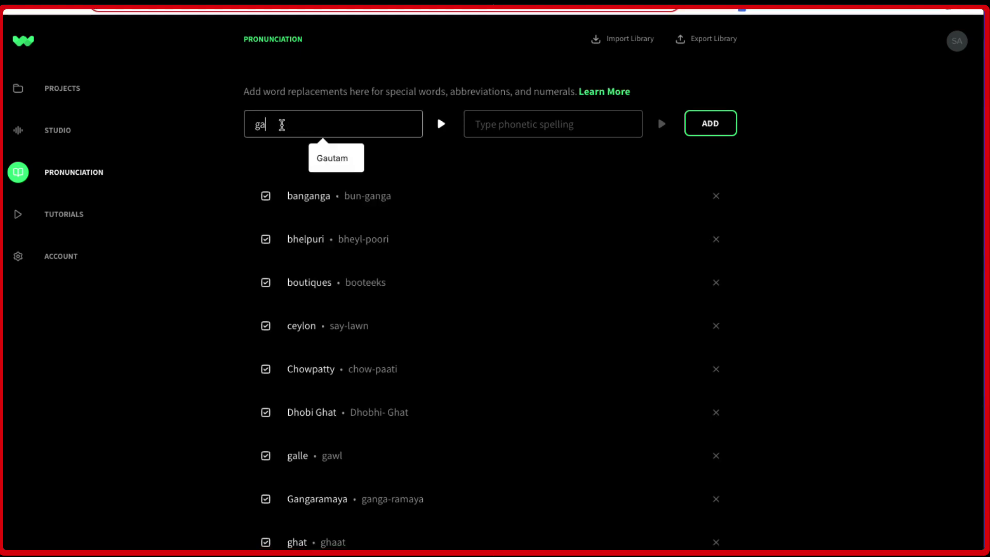
type("lle")
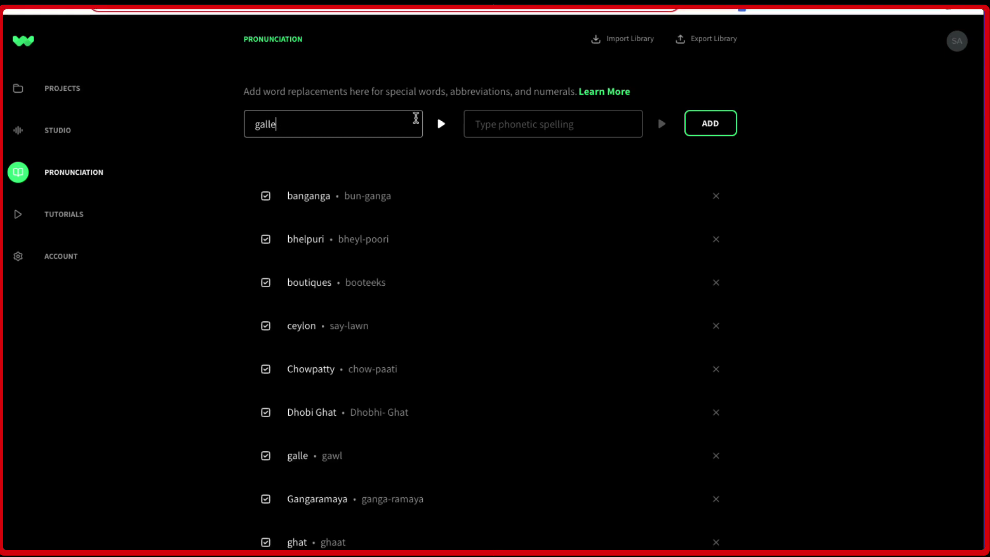
left_click(442, 125)
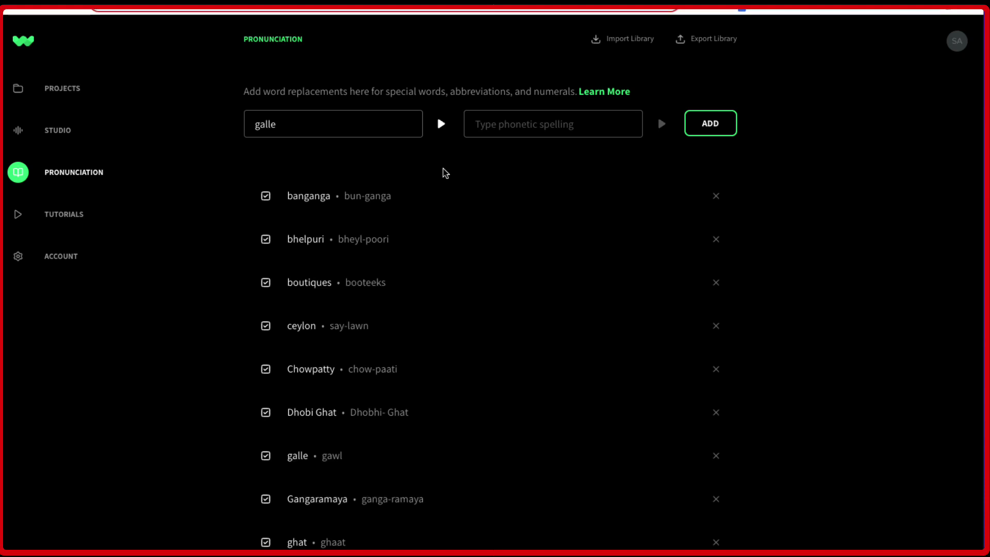
left_click(518, 125)
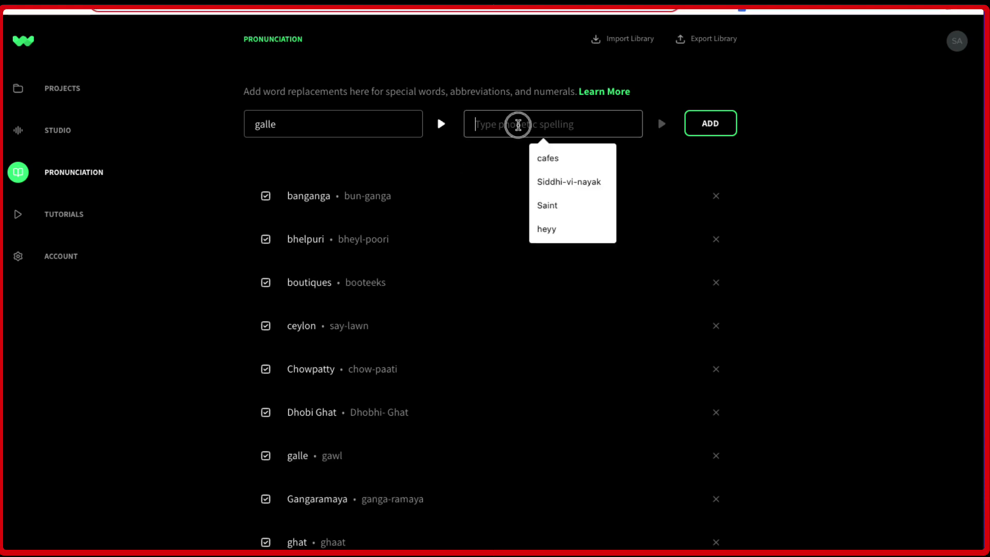
type("gawl")
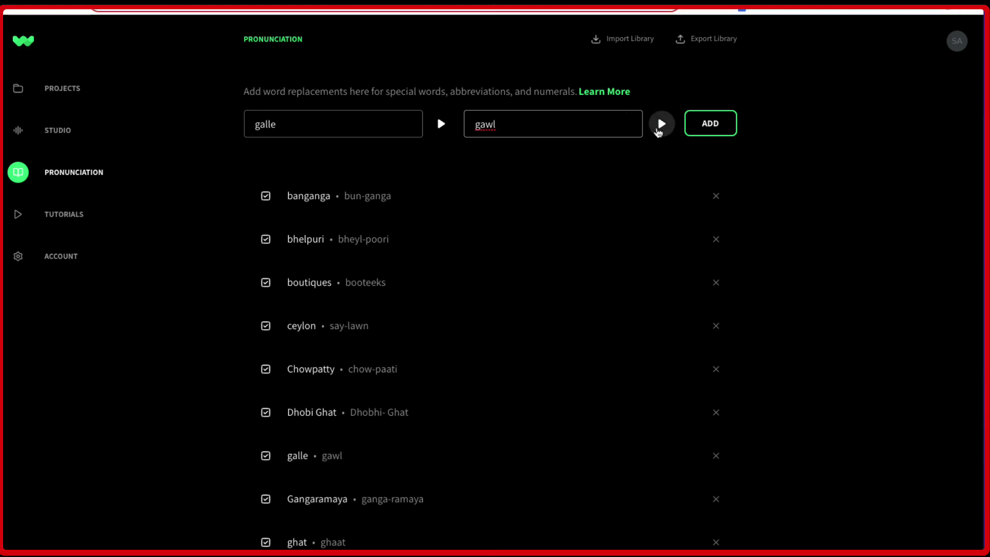
left_click(661, 123)
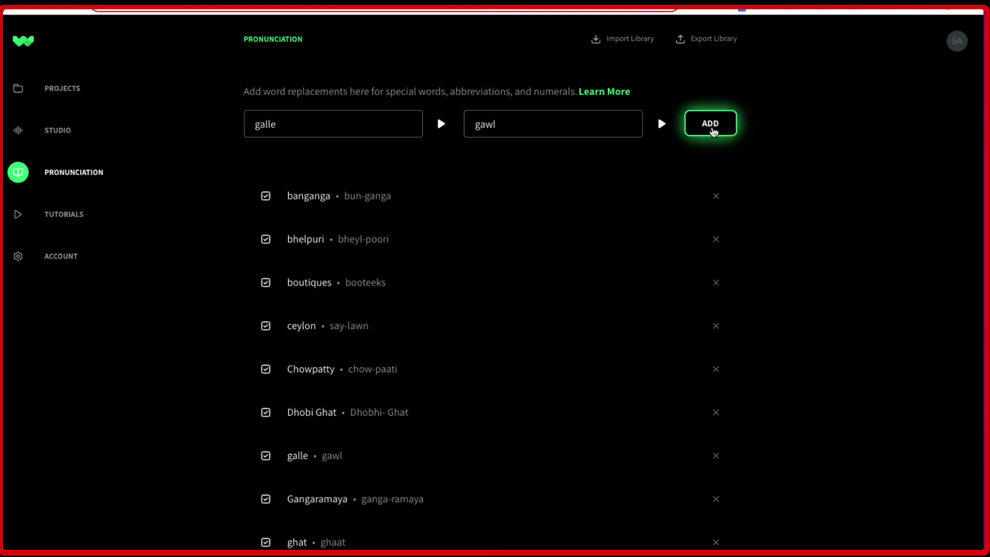
left_click(712, 130)
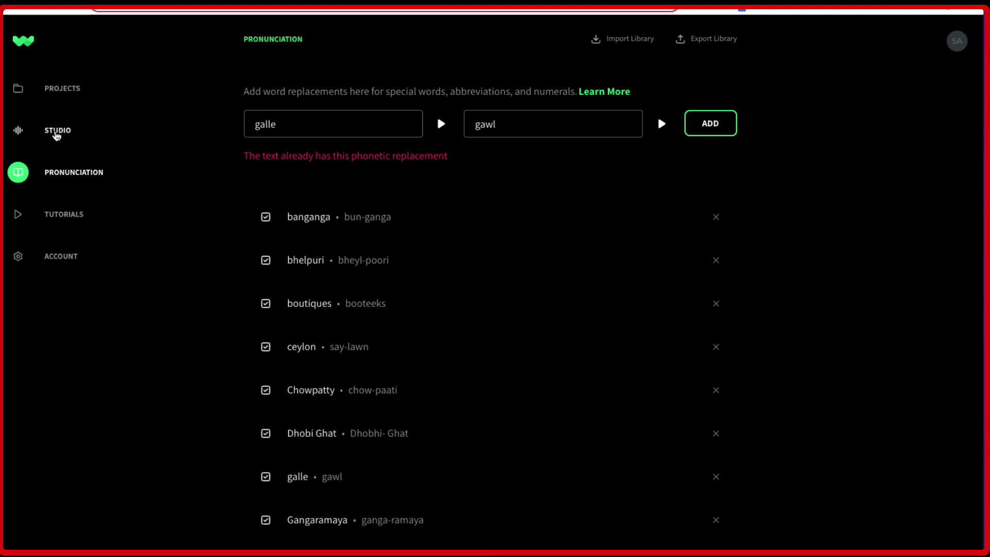
left_click(57, 133)
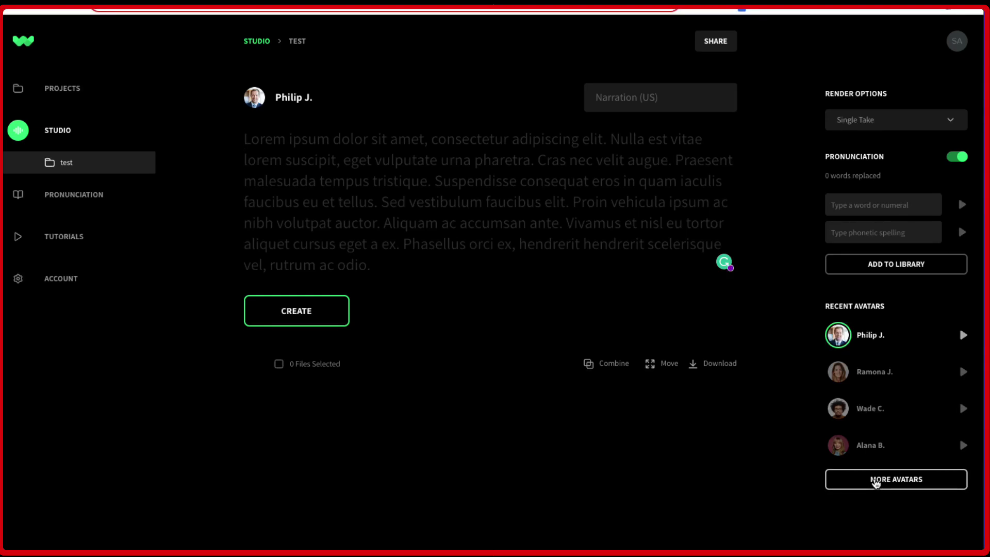
Browse the voice avatar list and keep Philip J. as the project's voice
left_click(875, 481)
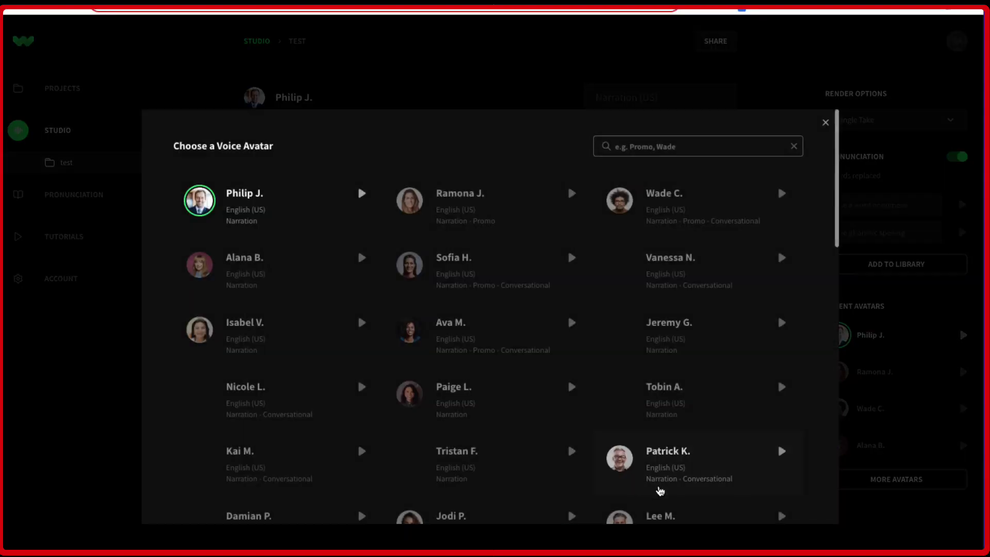
scroll(409, 304, "down", 1)
scroll(406, 303, "up", 1)
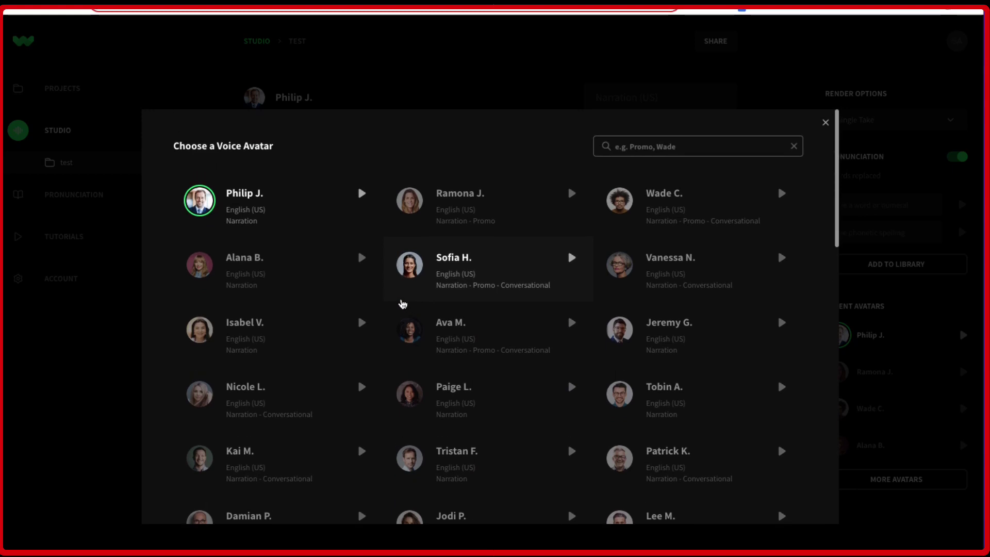
scroll(372, 307, "down", 1)
scroll(372, 307, "down", 4)
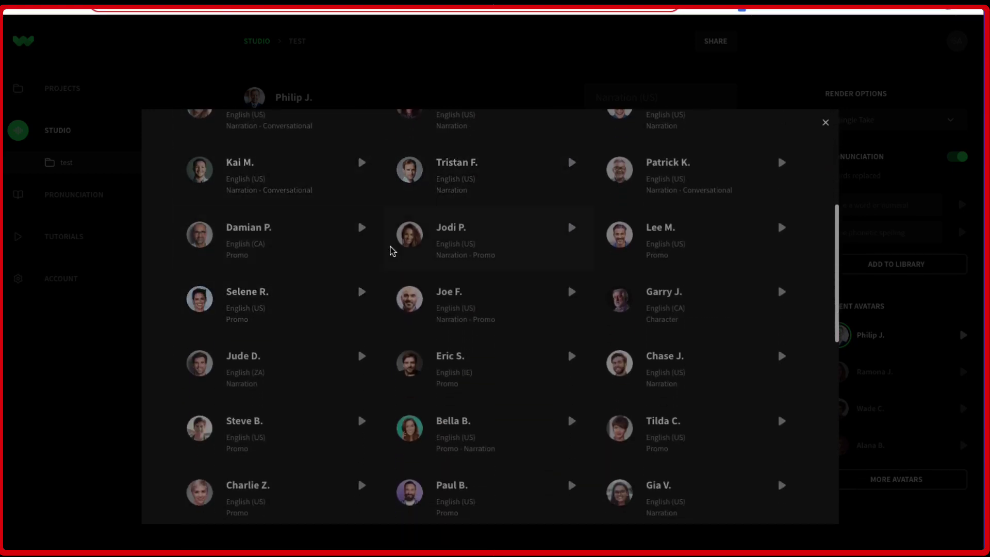
scroll(442, 289, "up", 5)
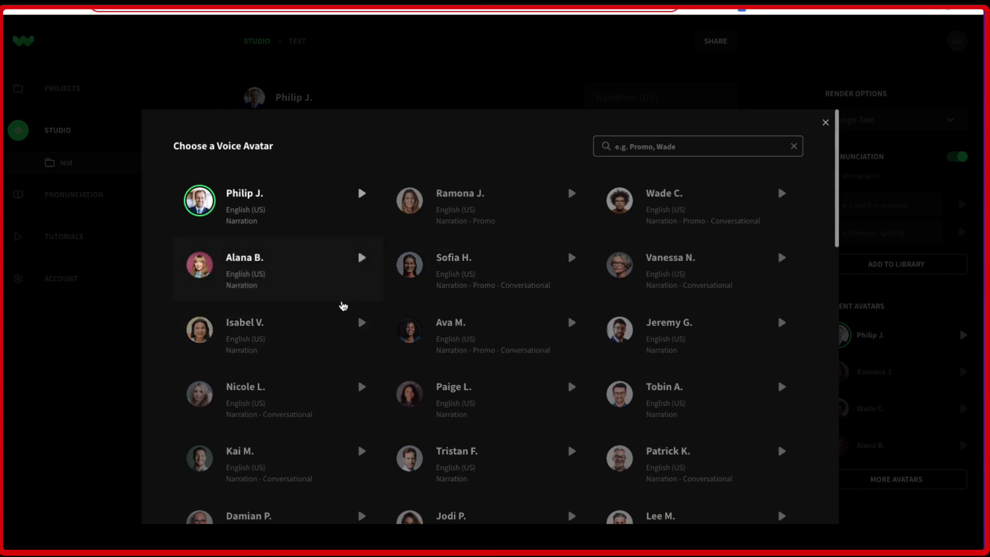
scroll(347, 305, "down", 4)
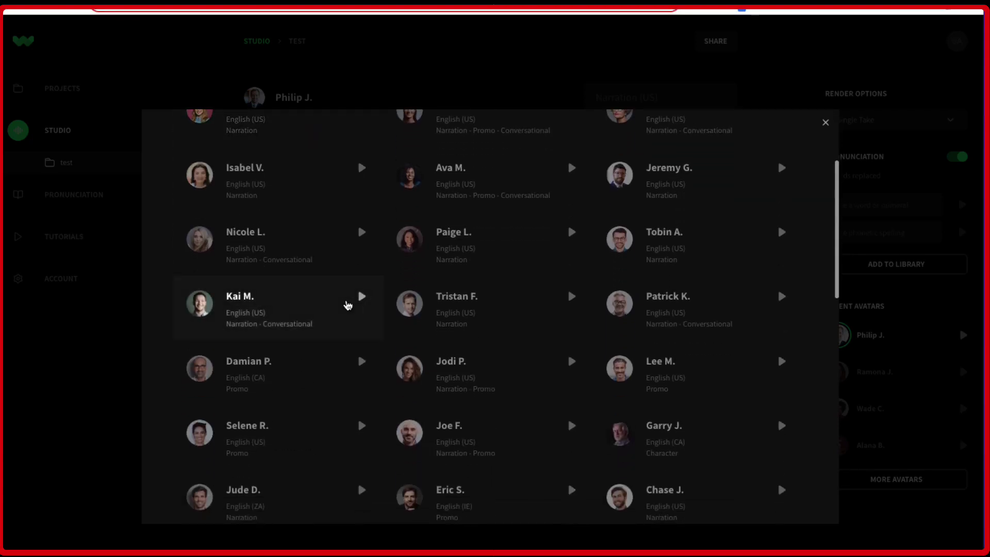
scroll(347, 305, "down", 5)
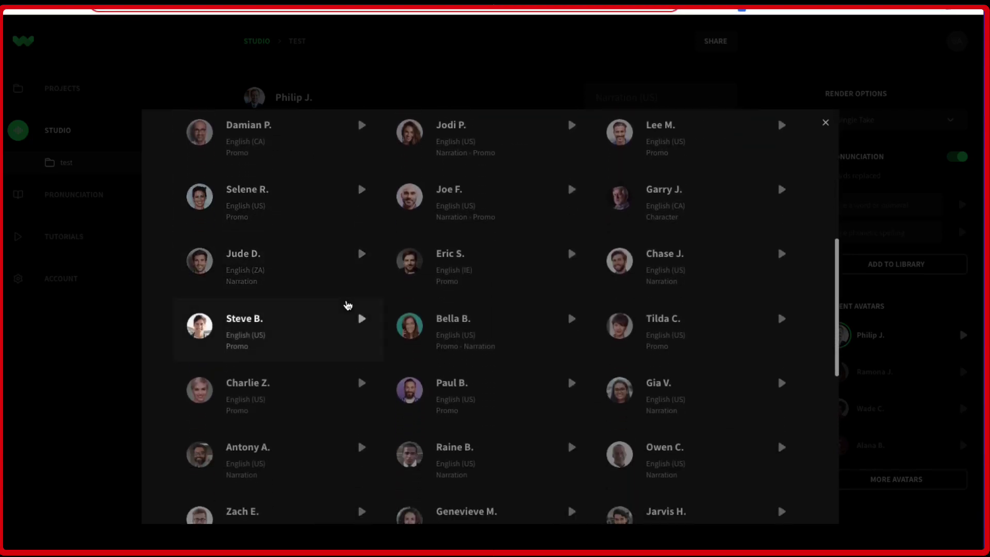
scroll(347, 305, "down", 5)
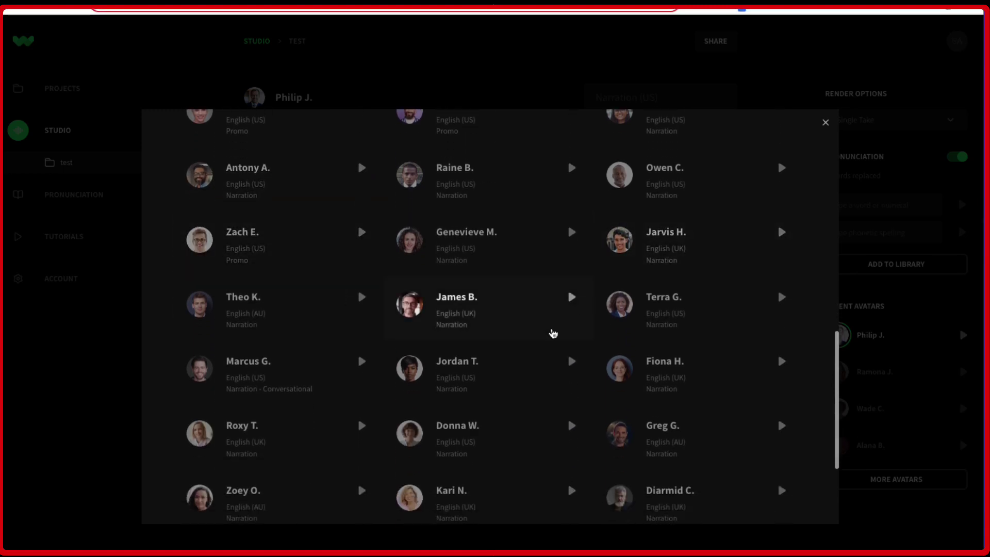
scroll(597, 347, "down", 3)
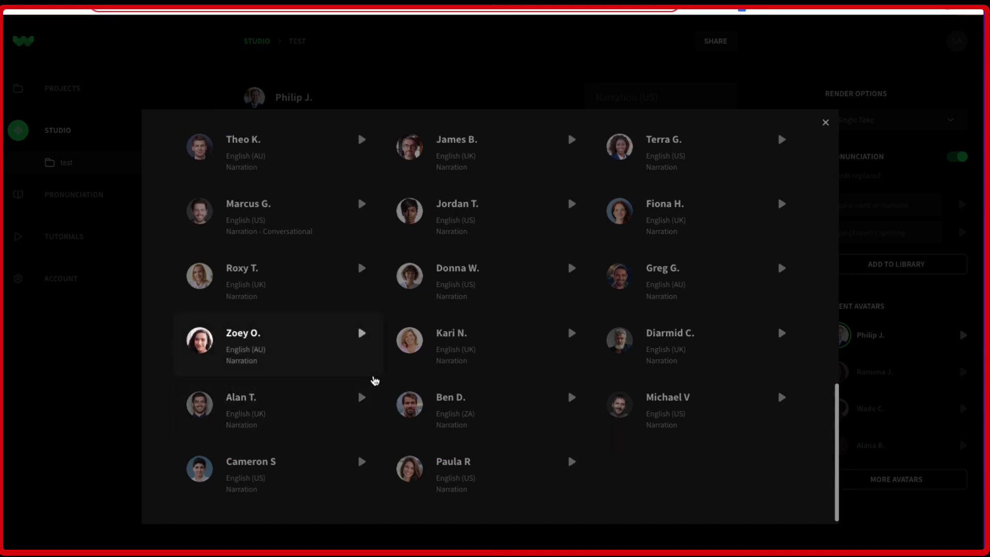
scroll(376, 380, "up", 5)
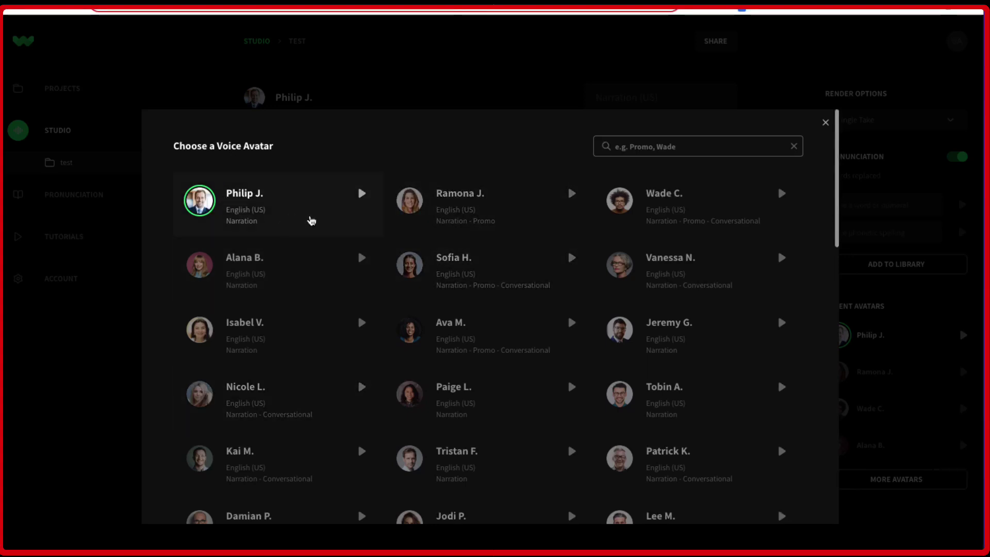
scroll(291, 212, "down", 1)
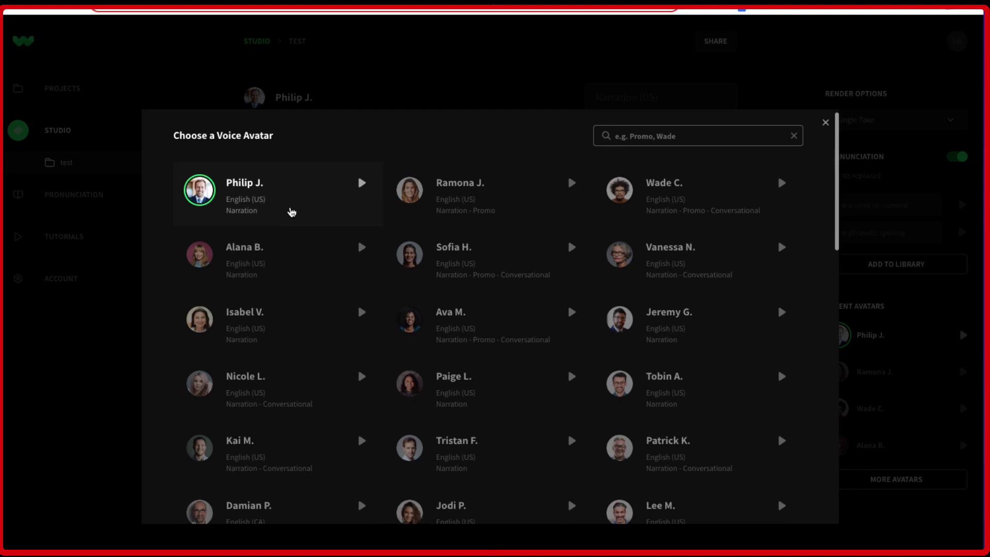
left_click(291, 211)
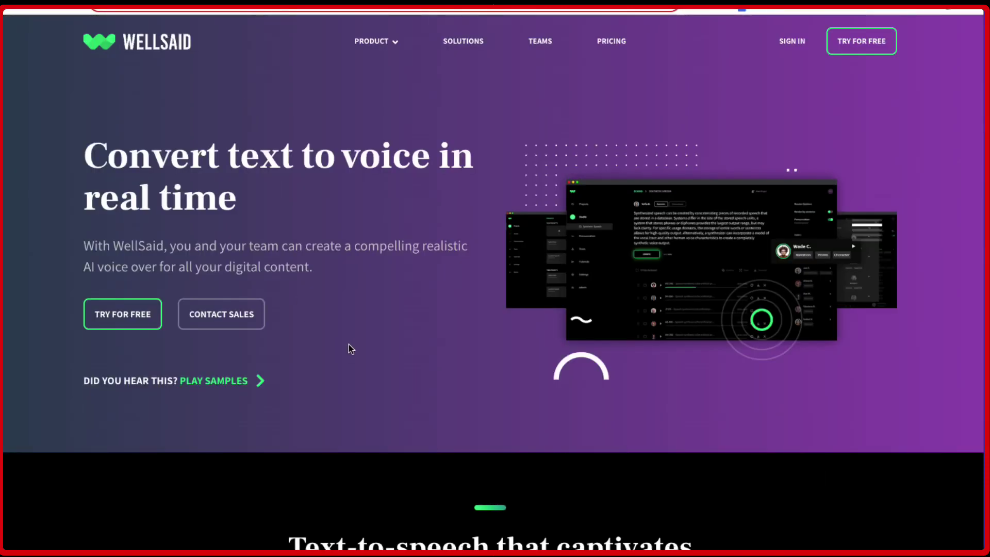
Paste the 'Work together as a team' text as the script, render clip PJ-1 and play it
scroll(317, 320, "down", 20)
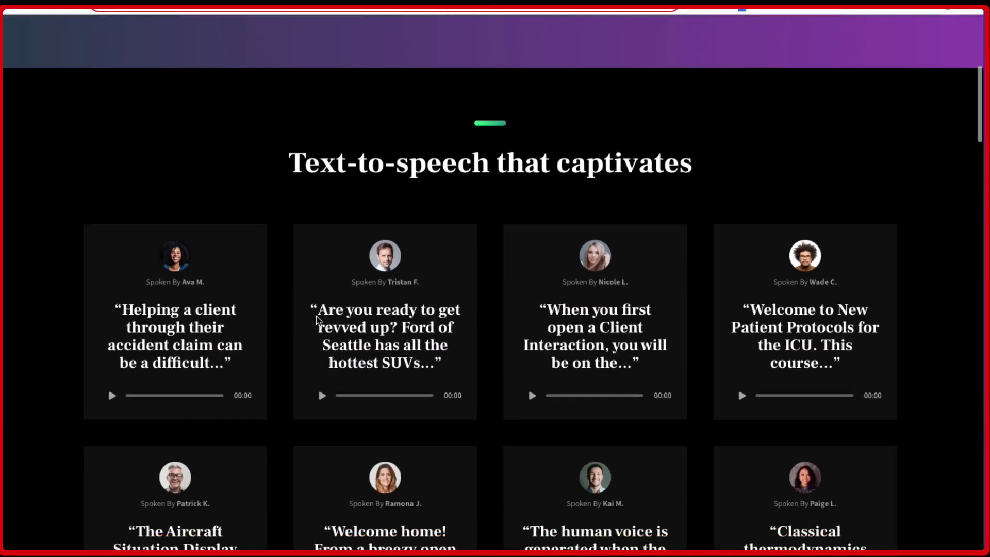
scroll(317, 320, "up", 2)
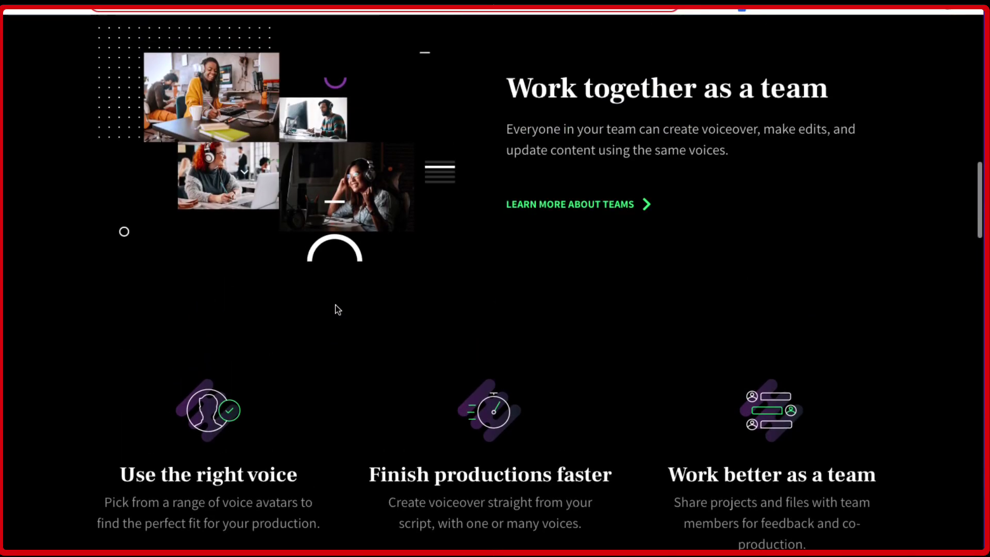
left_click_drag(503, 87, 781, 157)
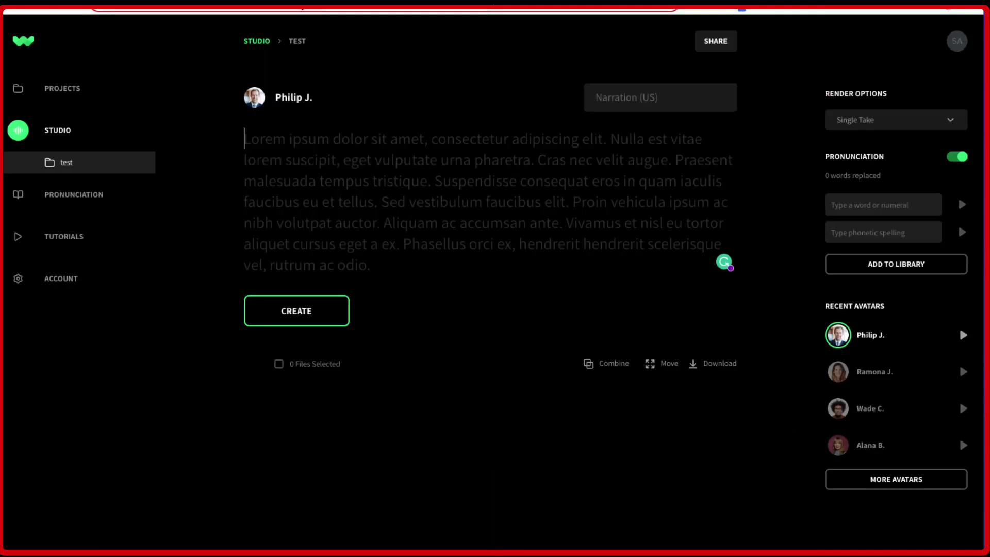
type("Work together as a team Everyone in your team can create voiceover, make edits, and update content using the same voices.")
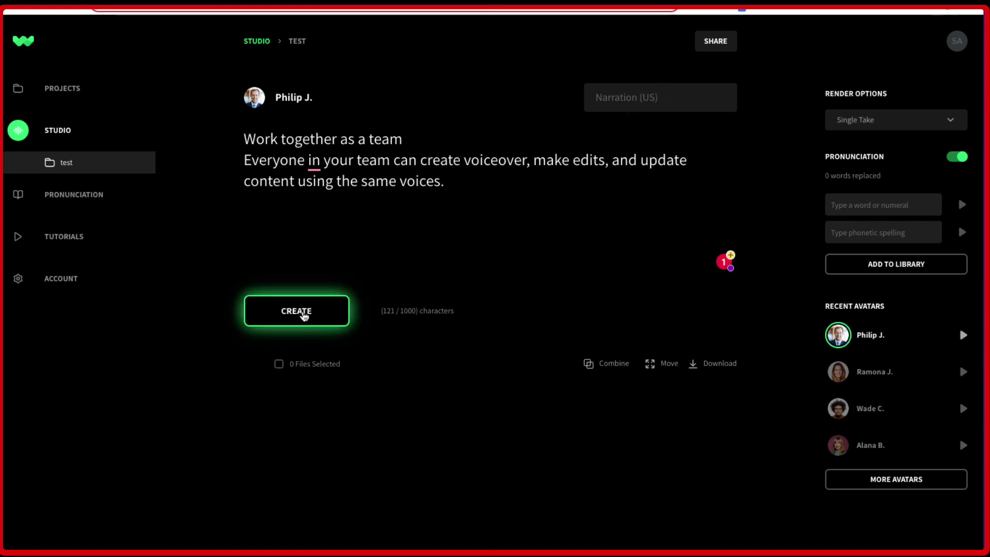
left_click(304, 316)
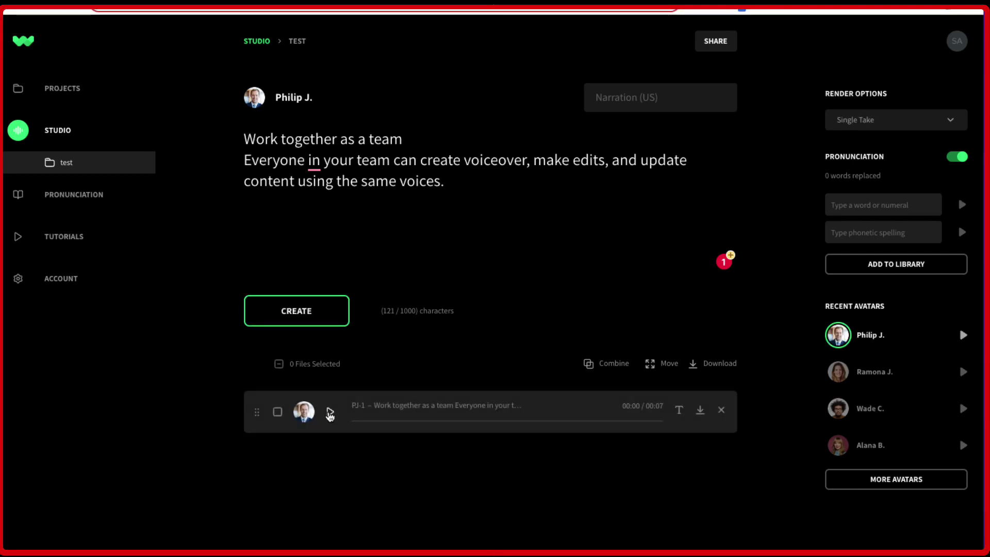
left_click(330, 412)
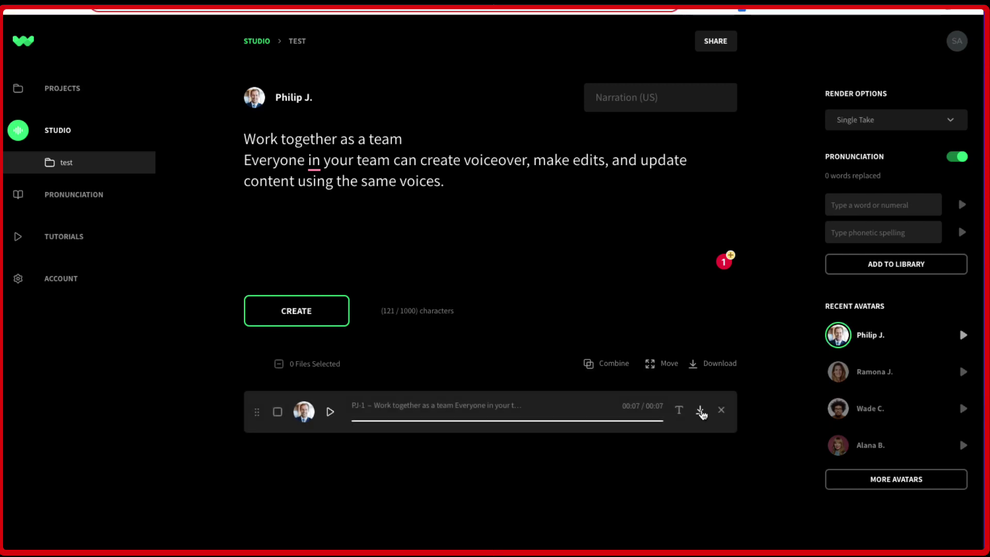
left_click(700, 411)
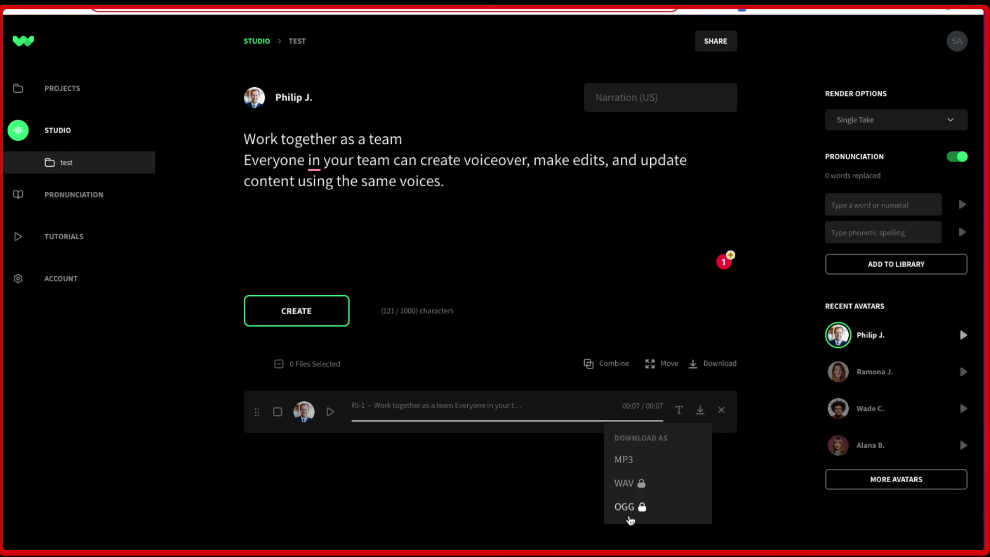
left_click(571, 379)
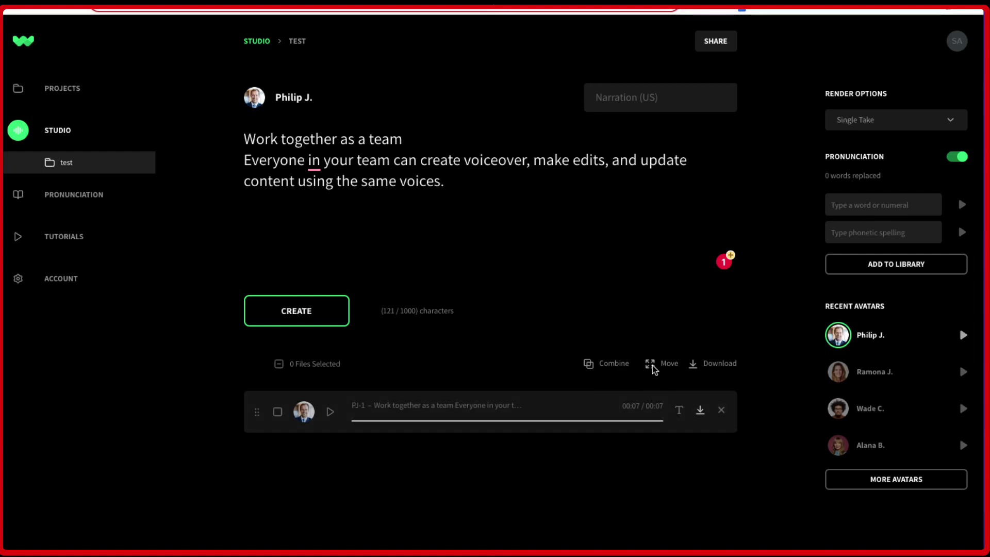
triple_click(546, 456)
Switch the voice to Kari N., render the teams script as clip KN-1 and play it
left_click(254, 97)
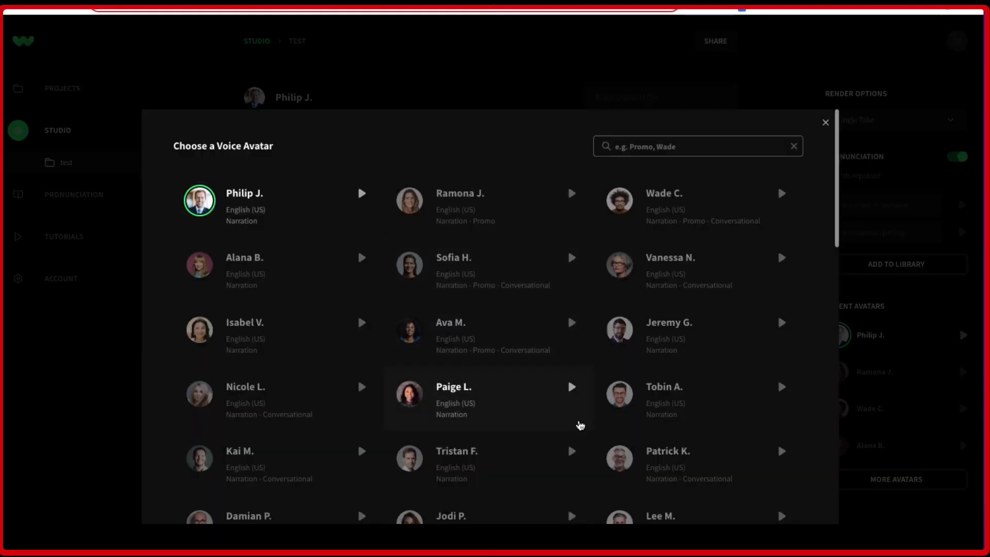
scroll(579, 424, "down", 3)
scroll(579, 424, "down", 3)
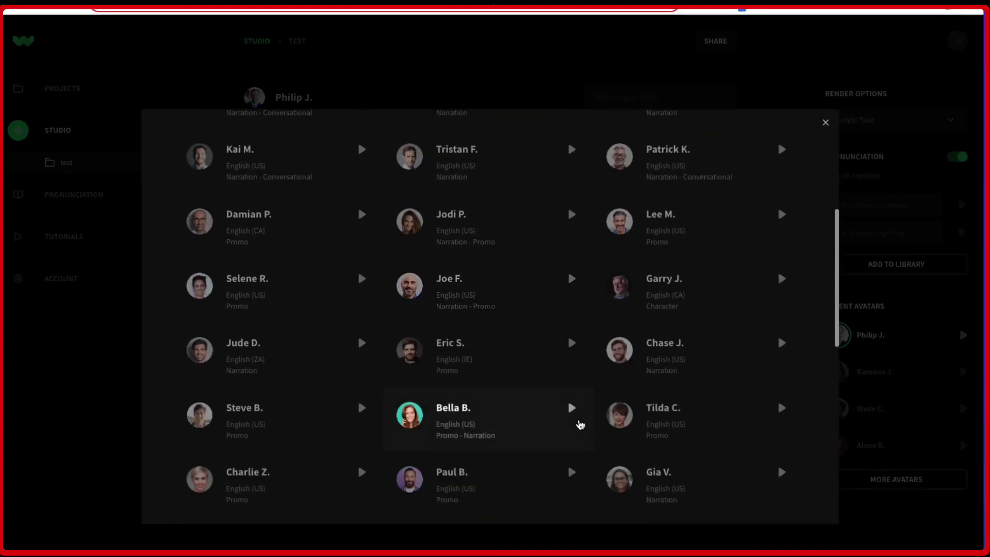
scroll(579, 424, "down", 1)
scroll(579, 425, "down", 5)
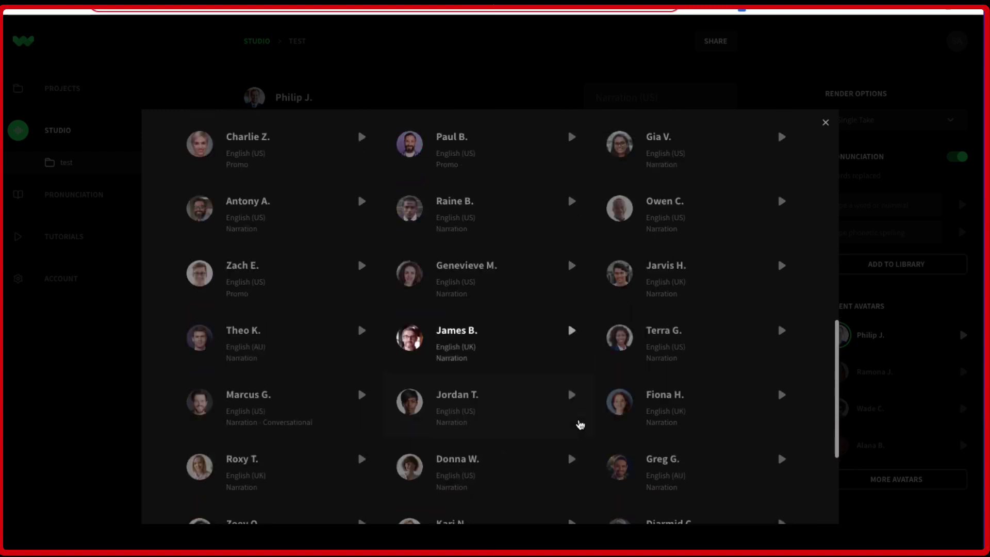
scroll(578, 425, "down", 3)
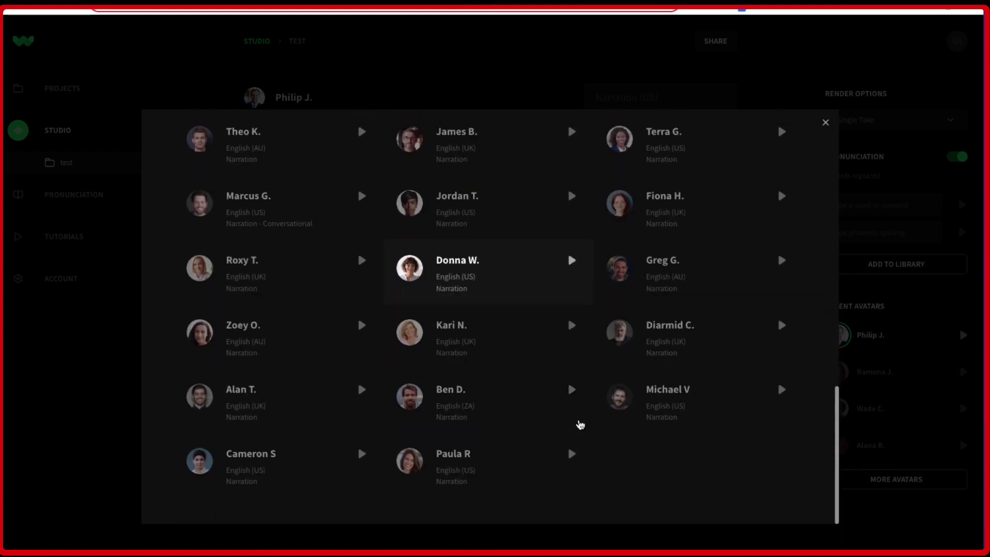
left_click(527, 342)
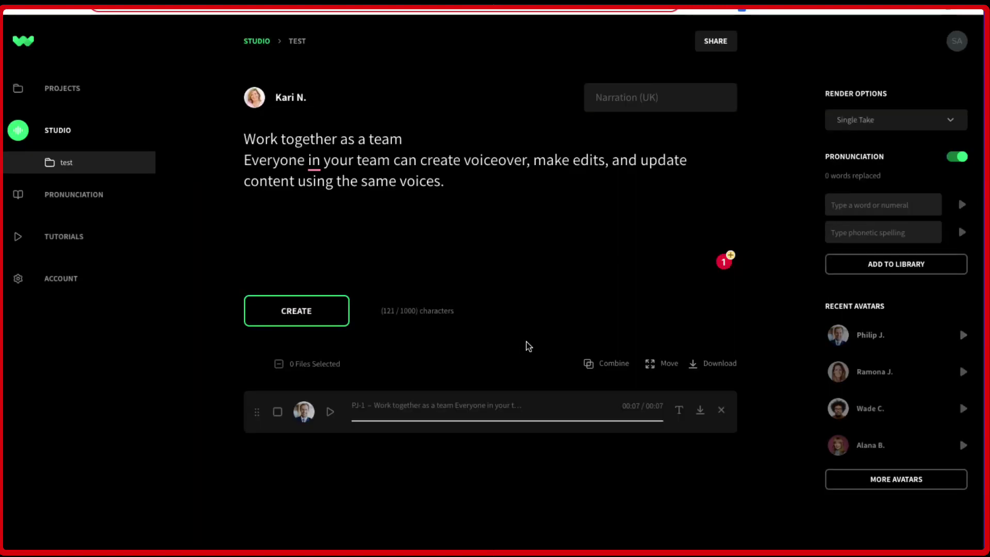
left_click(302, 316)
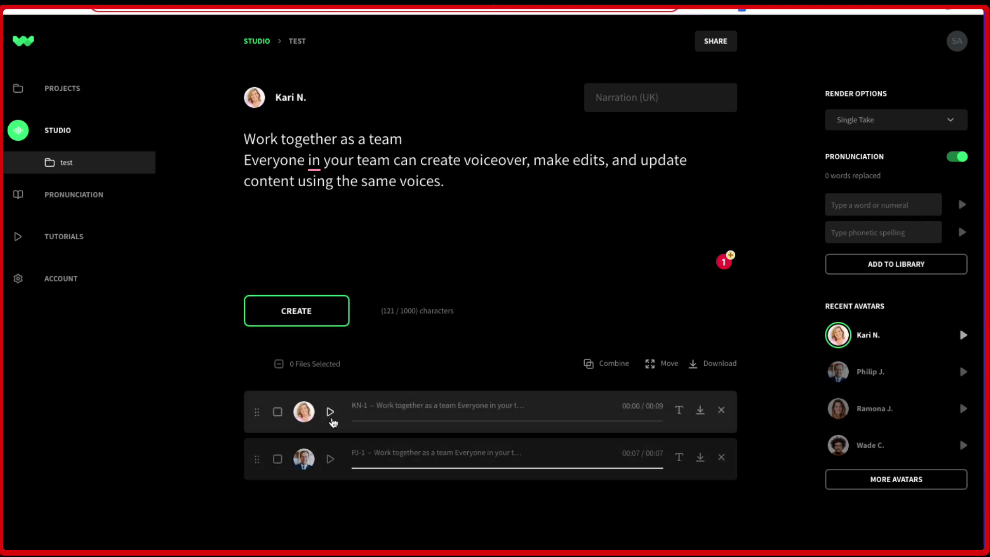
left_click(331, 413)
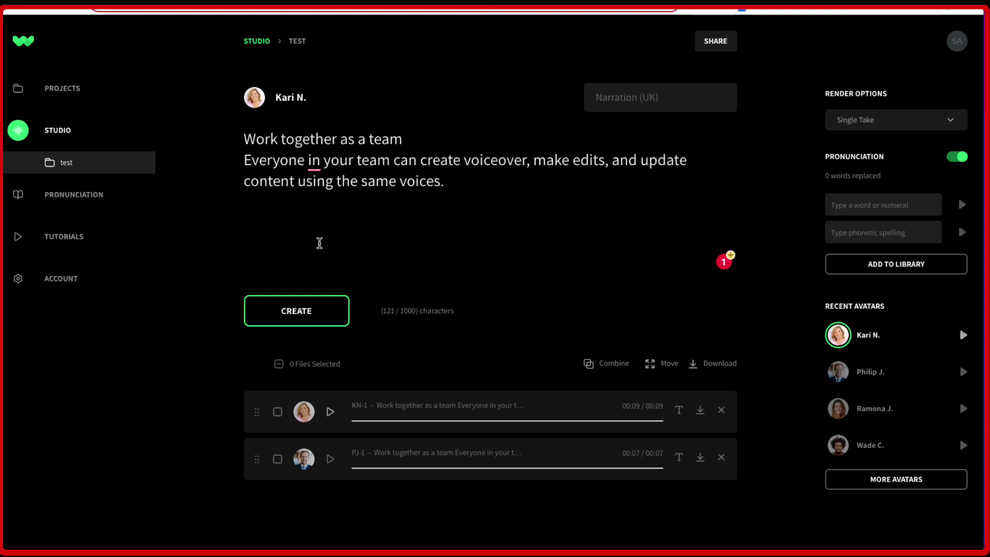
Open Tutorials and launch the '25 Most Beautiful Destinations in Europe' travel video
left_click(64, 238)
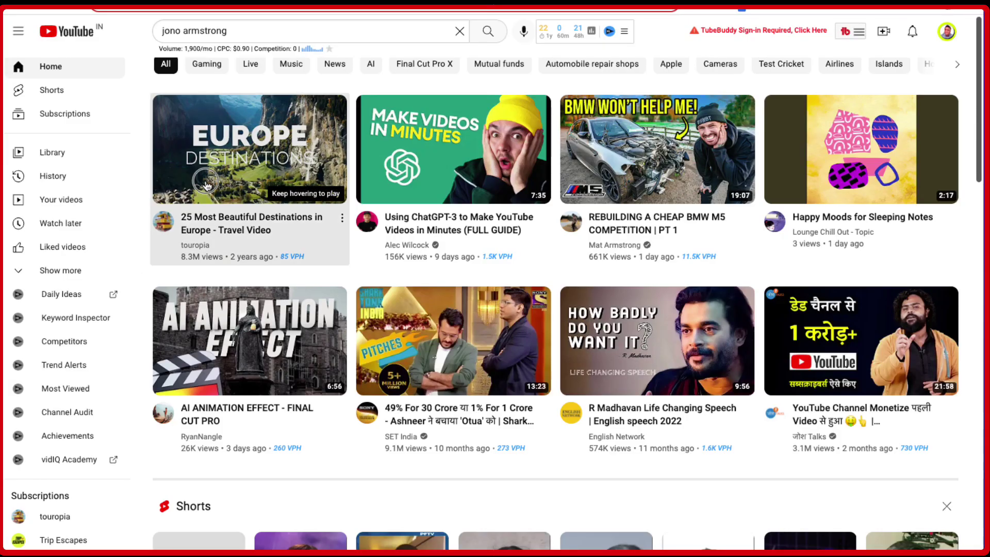
left_click(250, 165)
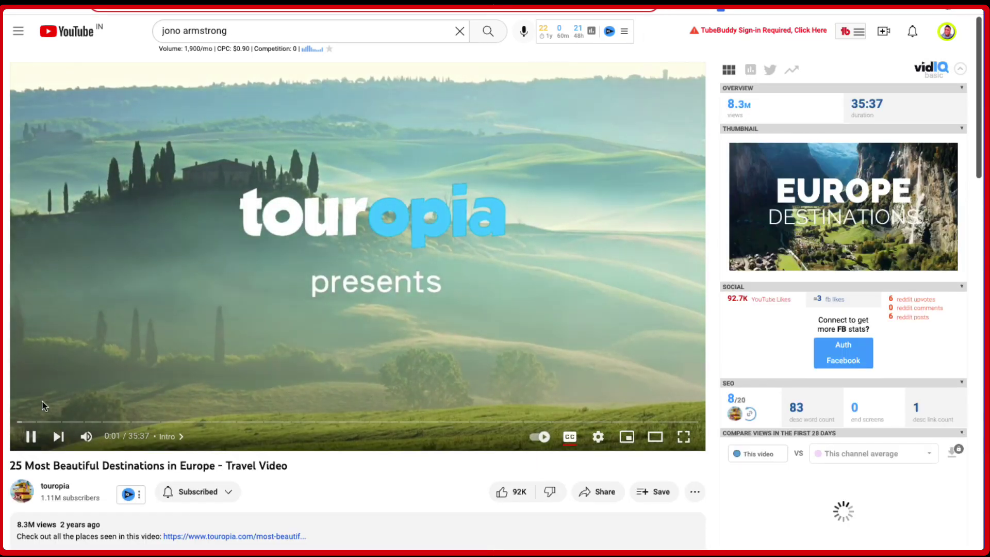
Pause the Europe travel video and skip ahead through several scenes to the Lapland aurora at 11:15
left_click(30, 437)
left_click(94, 422)
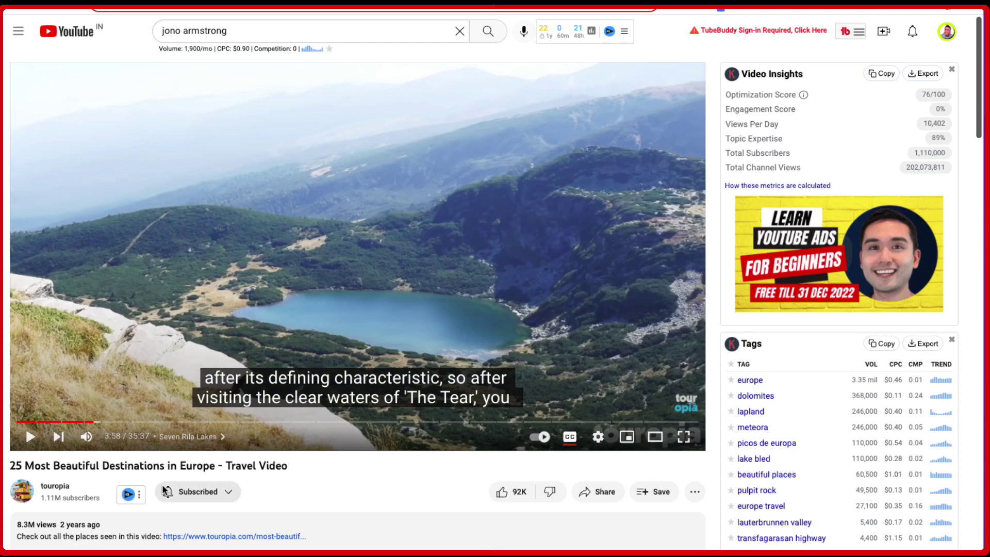
left_click(113, 422)
left_click(162, 422)
left_click(195, 422)
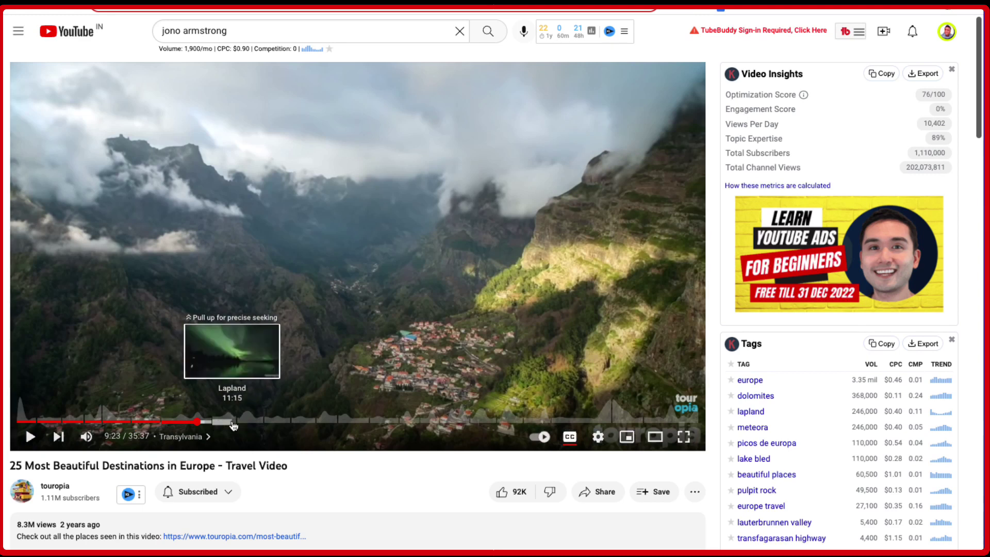
left_click(233, 424)
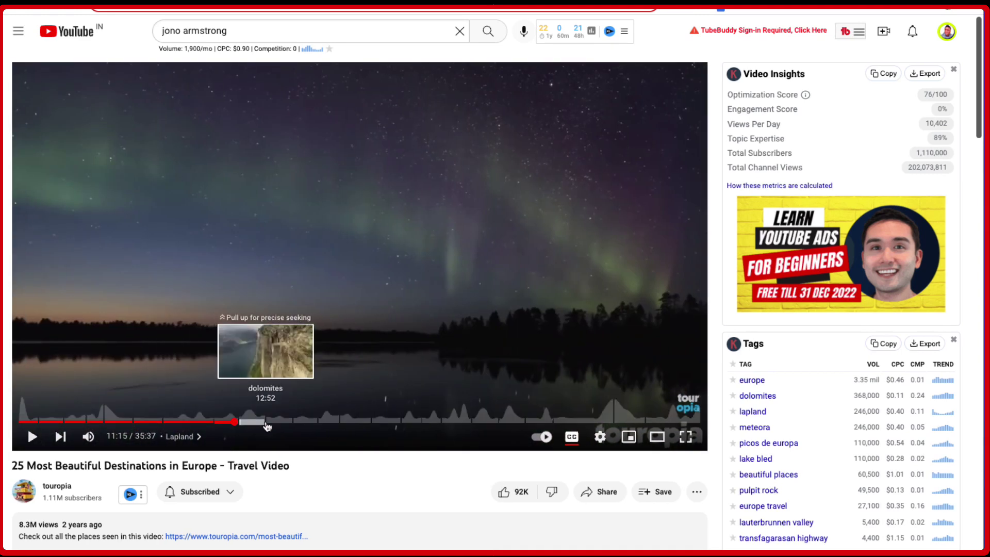
scroll(278, 426, "down", 1)
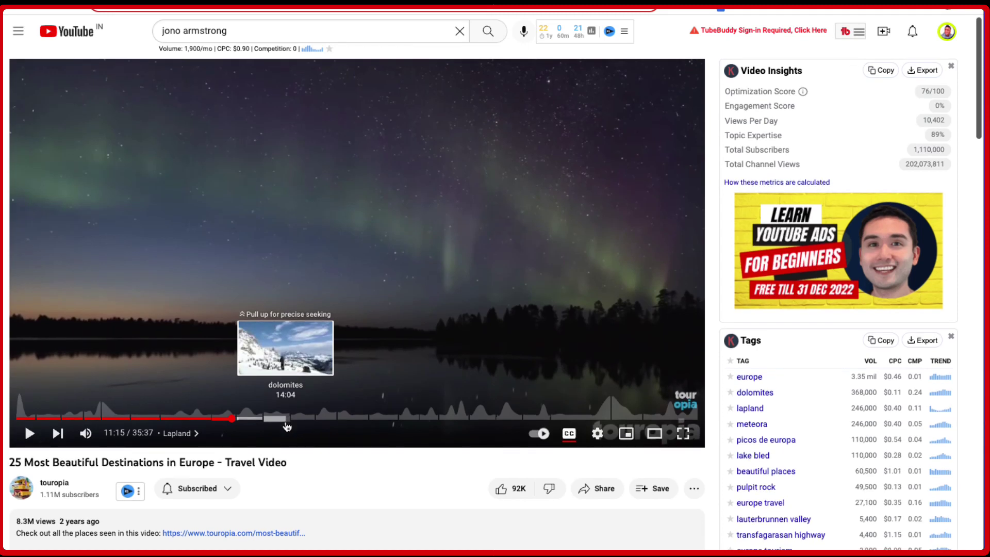
scroll(567, 135, "down", 1)
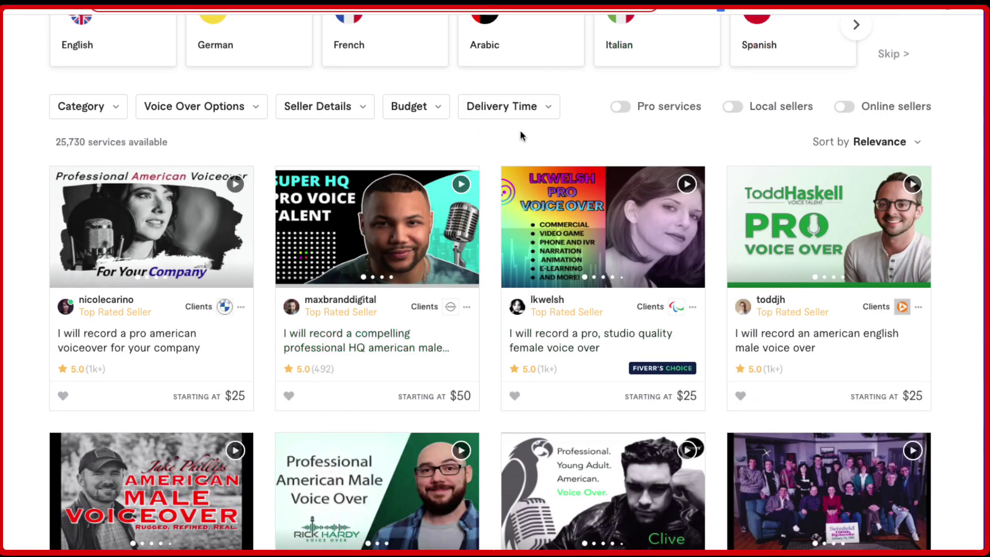
scroll(538, 134, "up", 5)
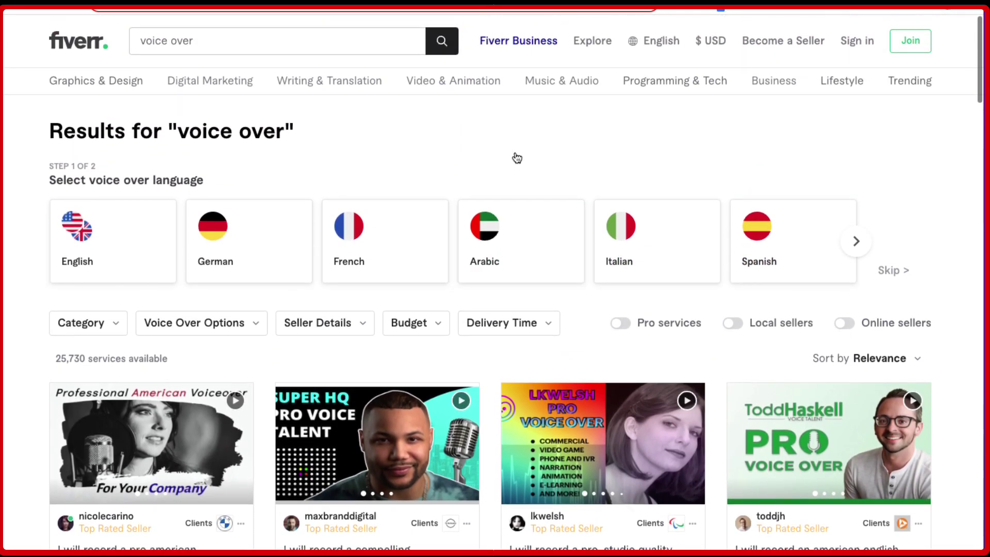
scroll(442, 159, "down", 4)
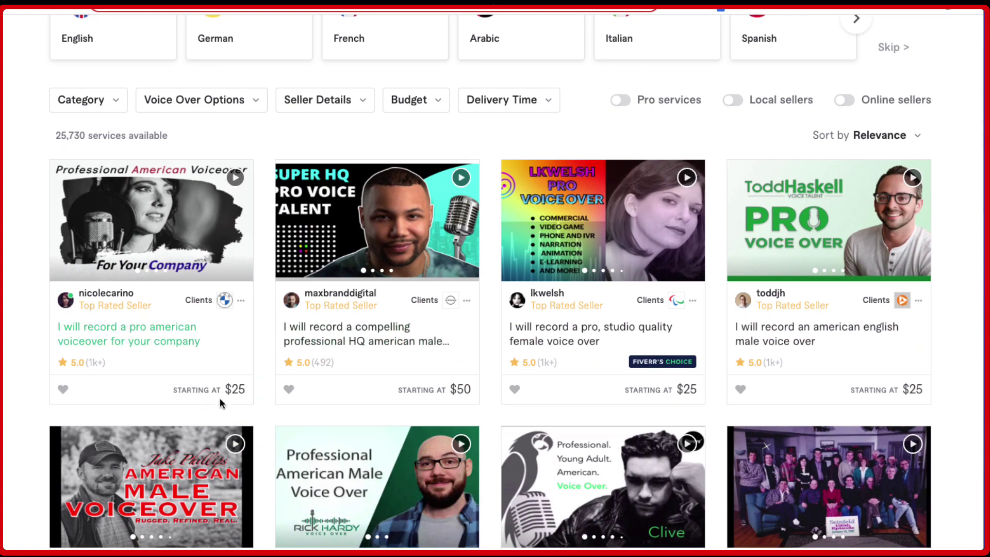
scroll(309, 410, "down", 2)
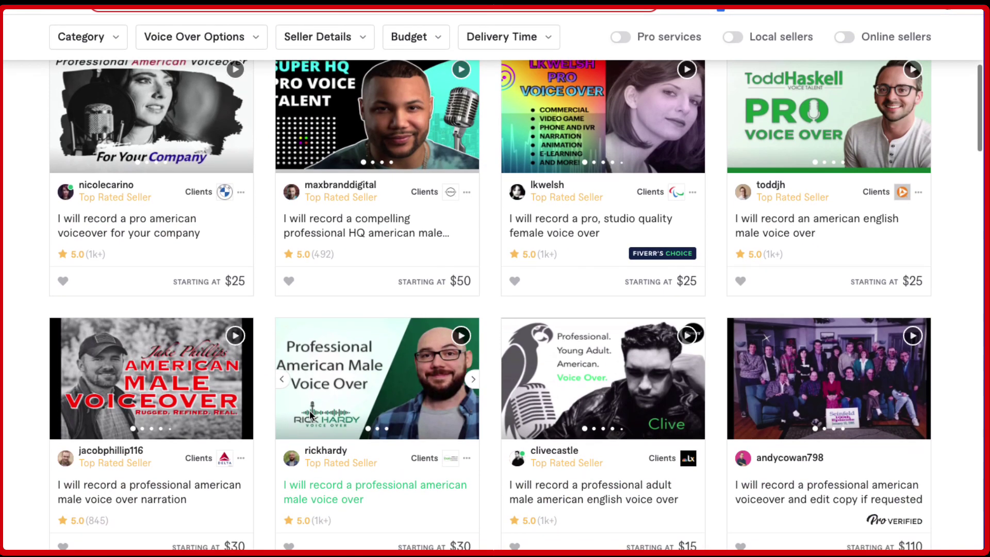
scroll(619, 361, "down", 3)
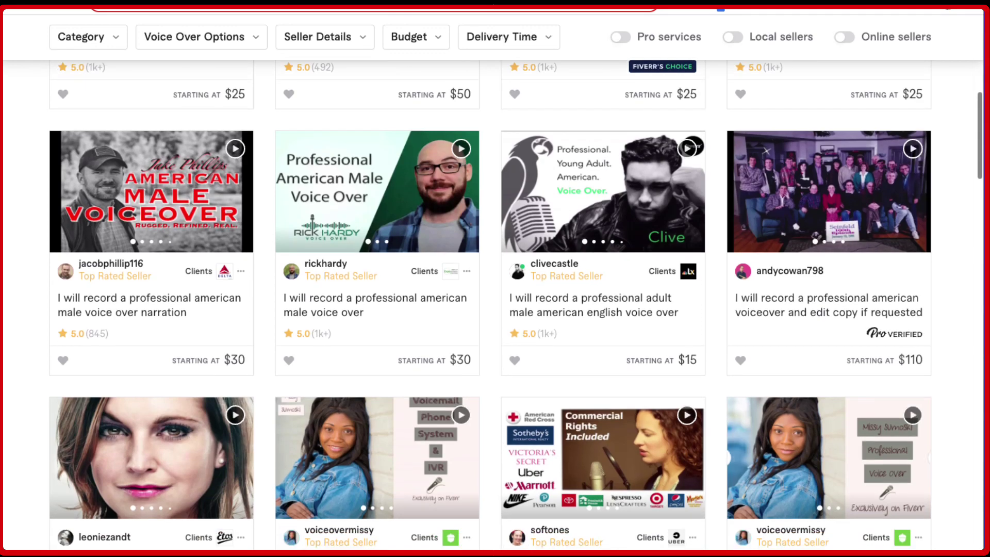
scroll(928, 405, "down", 6)
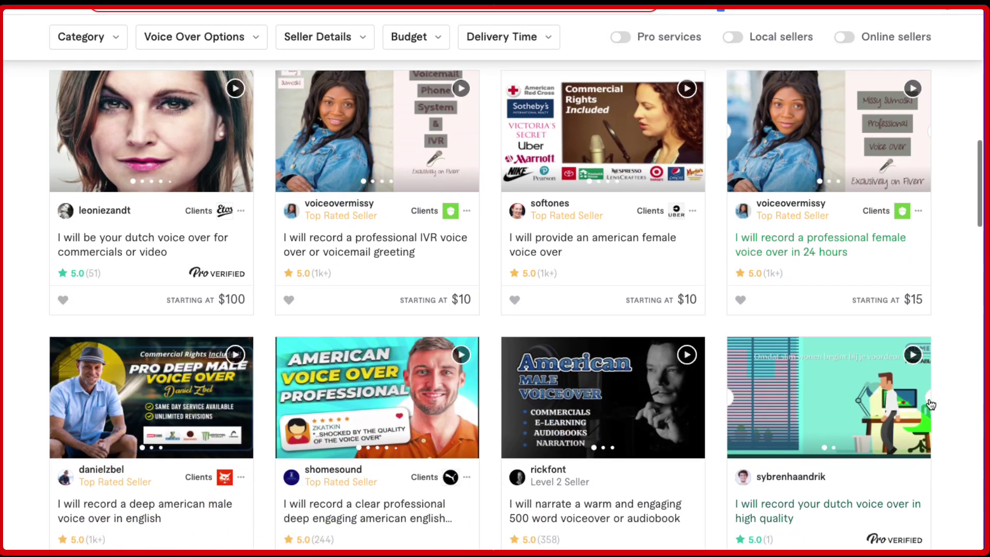
scroll(929, 405, "down", 4)
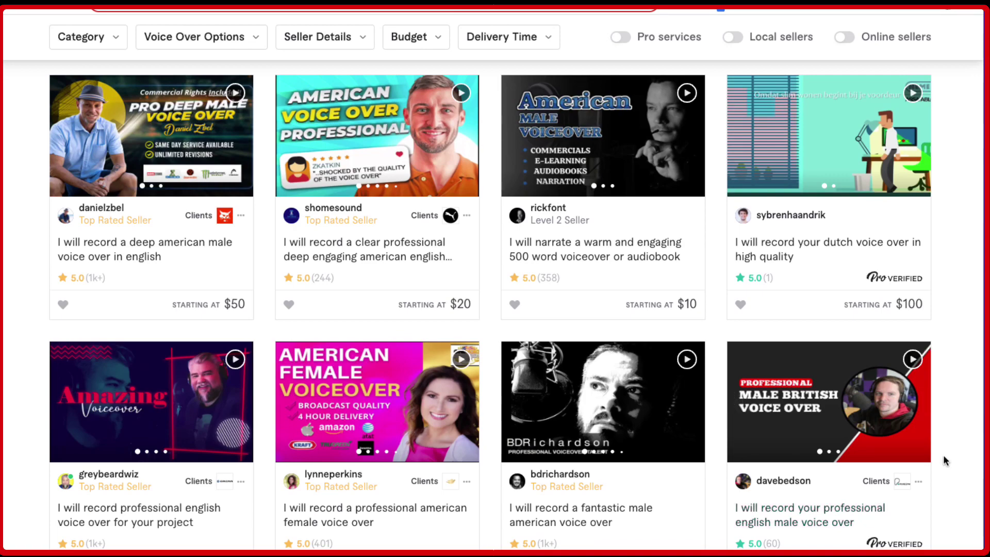
scroll(944, 457, "down", 4)
scroll(944, 459, "down", 3)
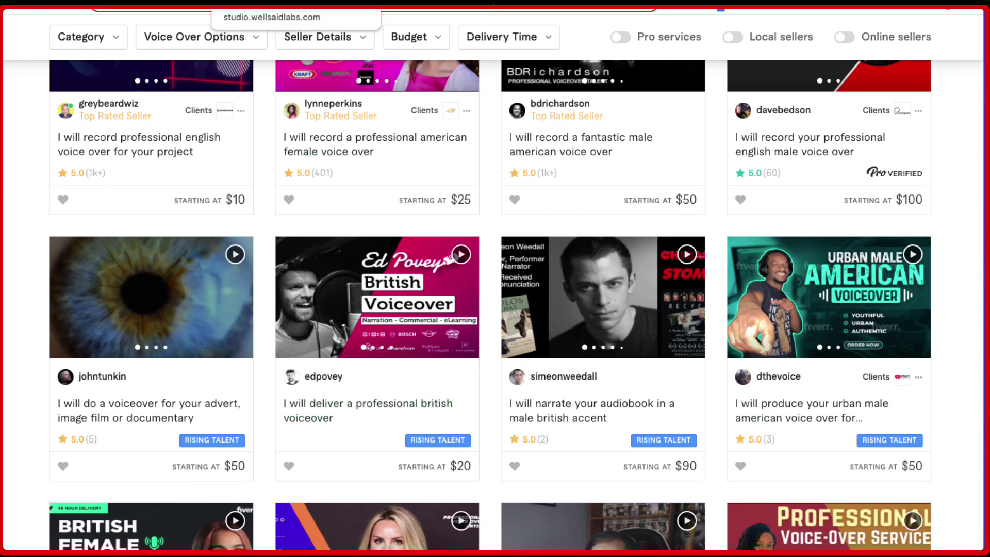
left_click(242, 6)
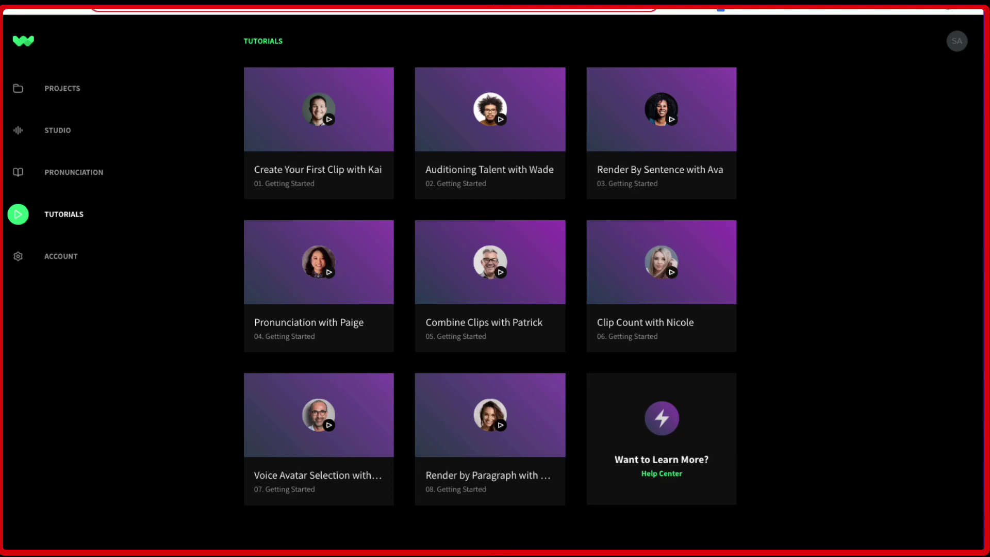
key("ctrl+Tab")
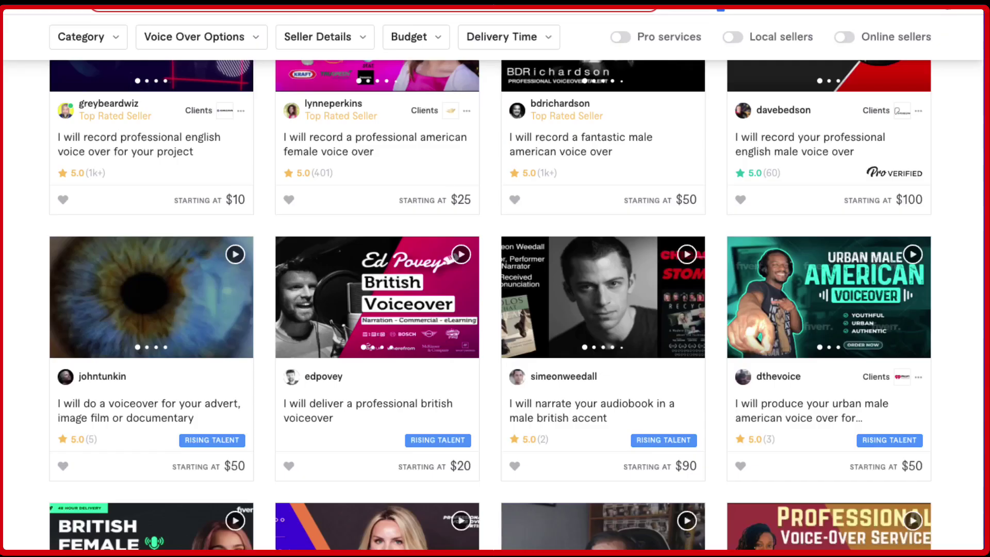
scroll(387, 198, "up", 8)
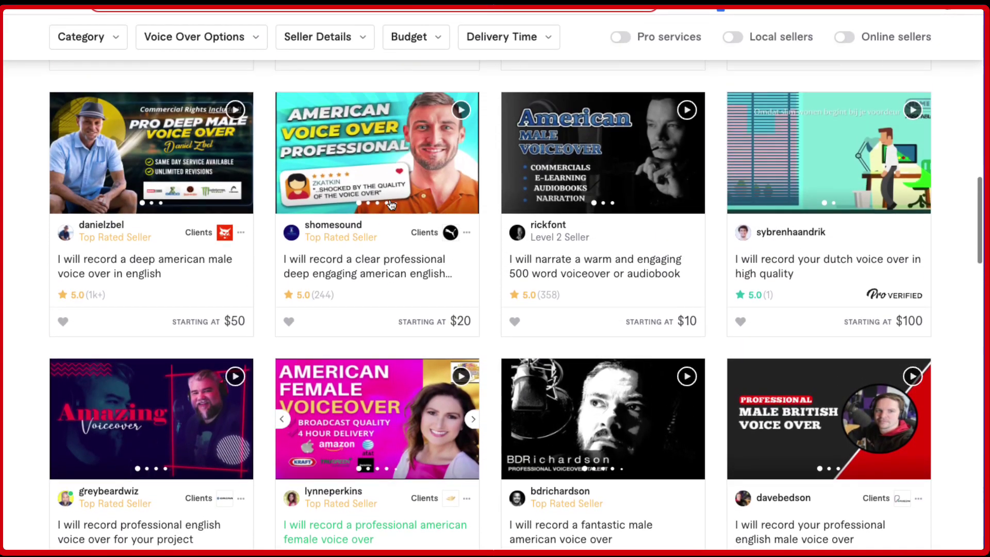
scroll(390, 205, "up", 2)
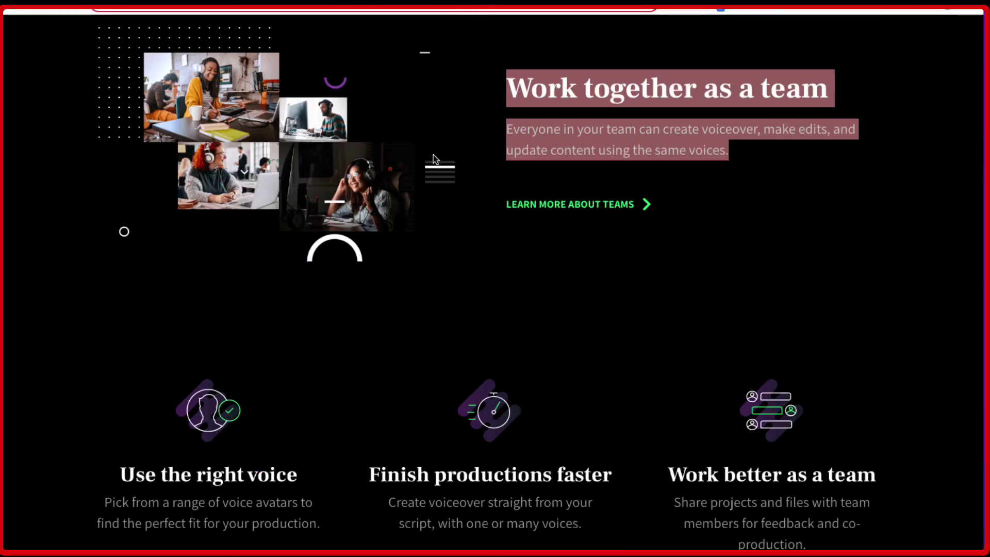
Open the WellSaid PRICING page and scroll to the Trial, Maker, Creative, Producer and Team plans
scroll(460, 156, "up", 10)
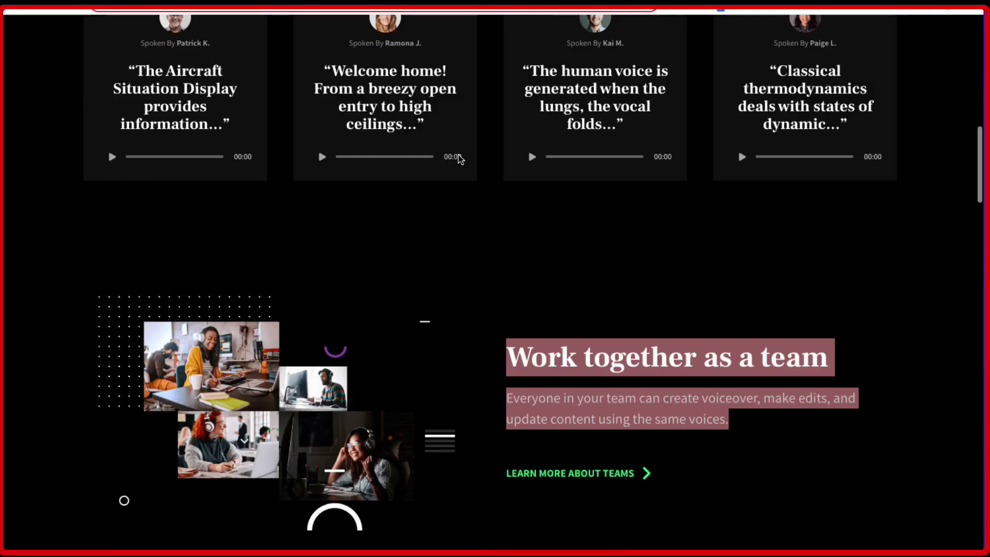
scroll(459, 156, "up", 6)
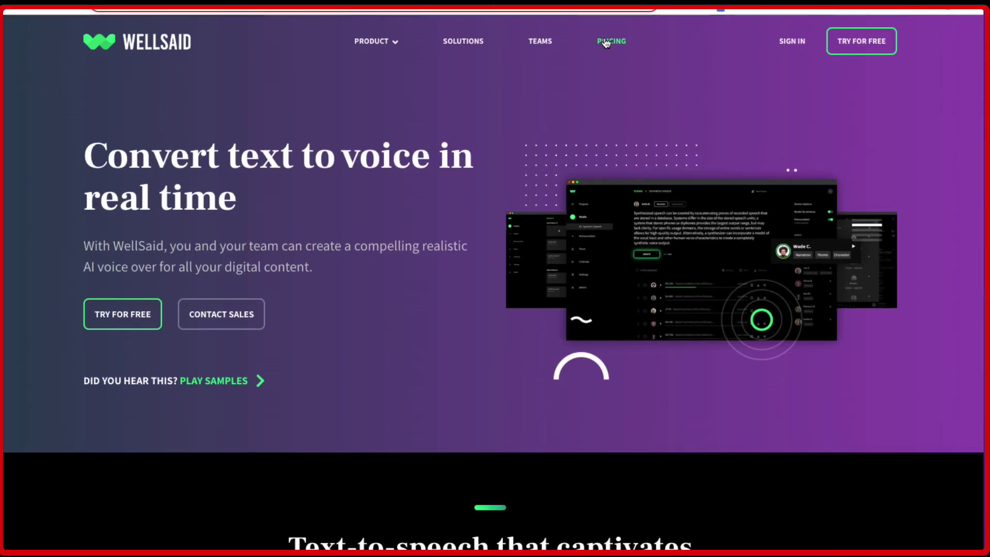
left_click(606, 41)
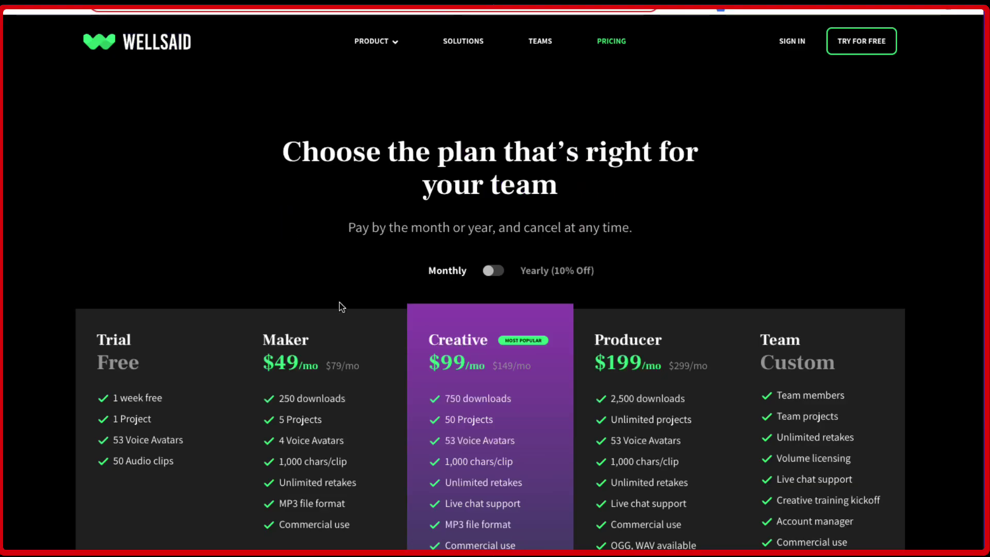
scroll(313, 279, "down", 3)
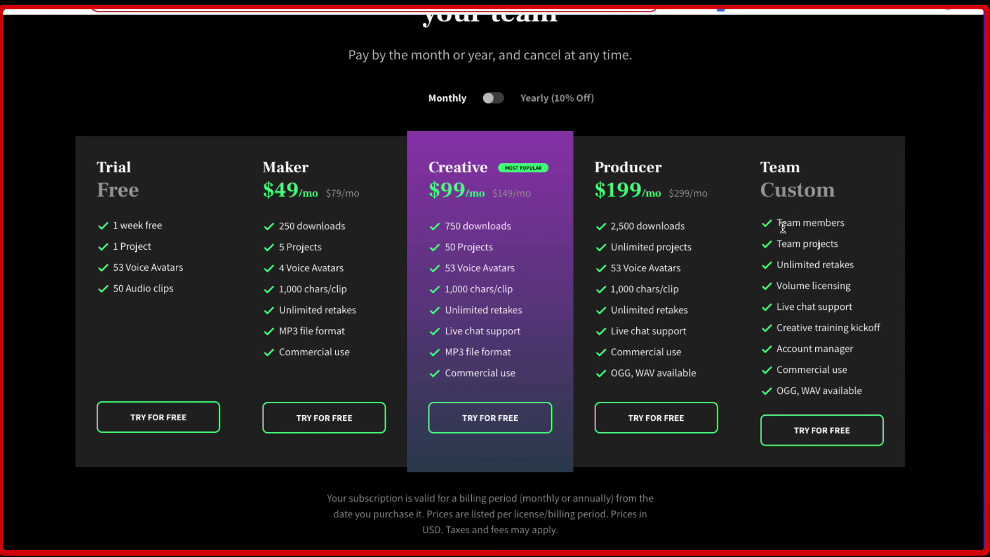
Expand the pricing FAQ answers for What's Included in the price and the Subscription Options
scroll(789, 307, "down", 1)
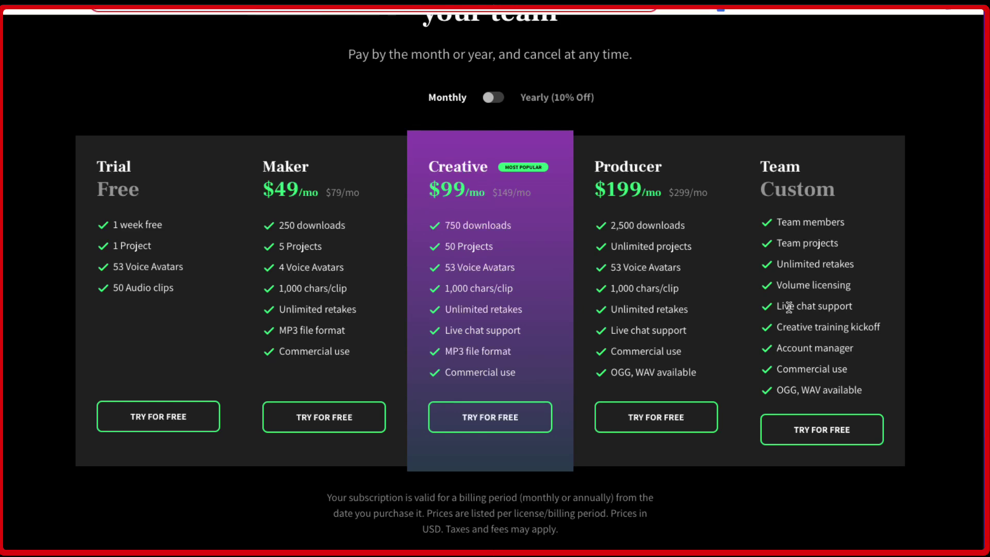
scroll(789, 307, "down", 4)
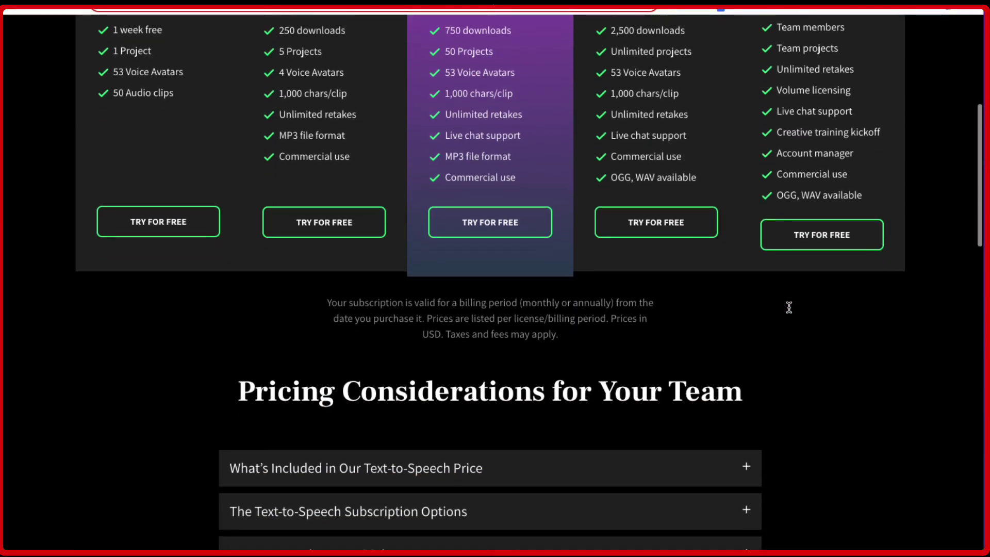
left_click(591, 420)
scroll(570, 431, "down", 4)
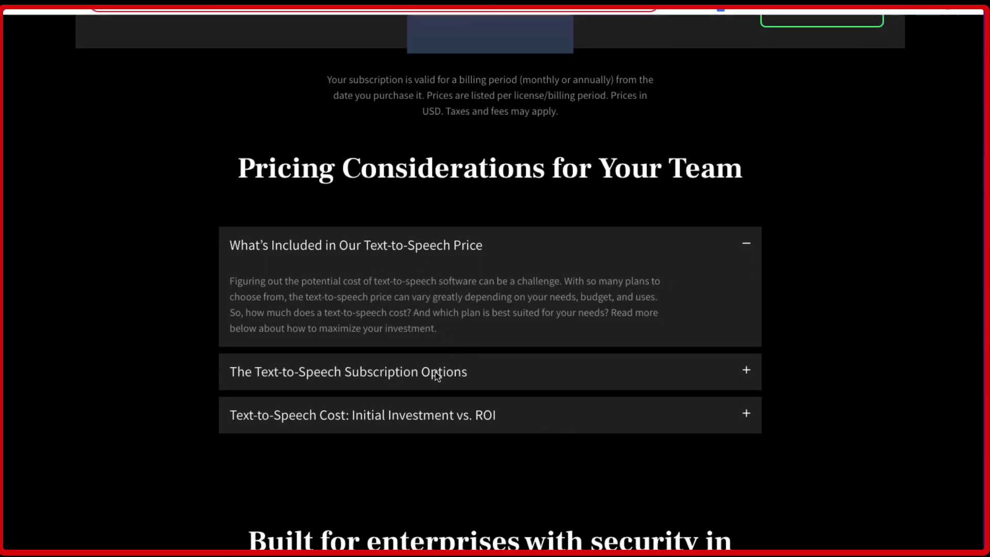
left_click(400, 372)
Expand the Text-to-Speech Cost: Initial Investment vs. ROI answer and review the page
scroll(436, 440, "down", 6)
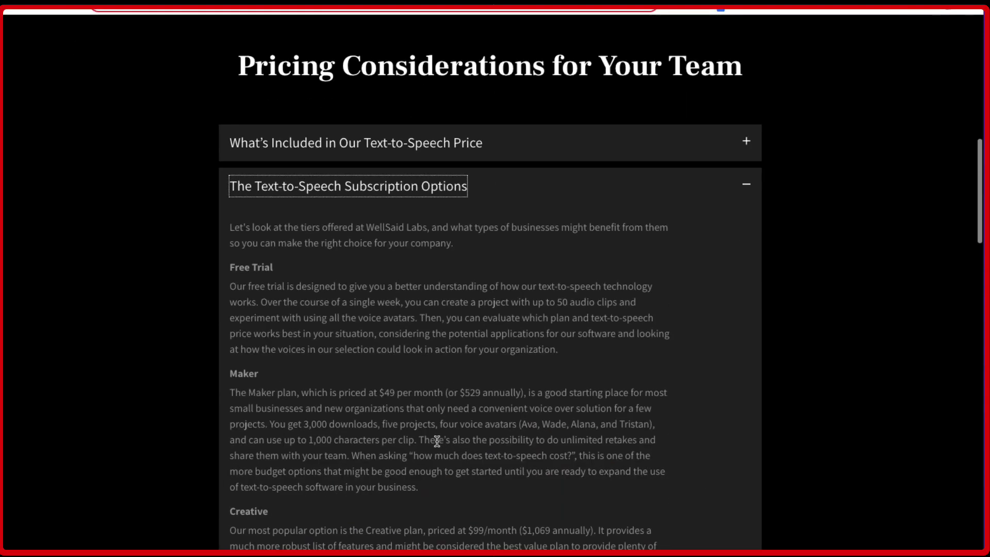
scroll(438, 441, "down", 7)
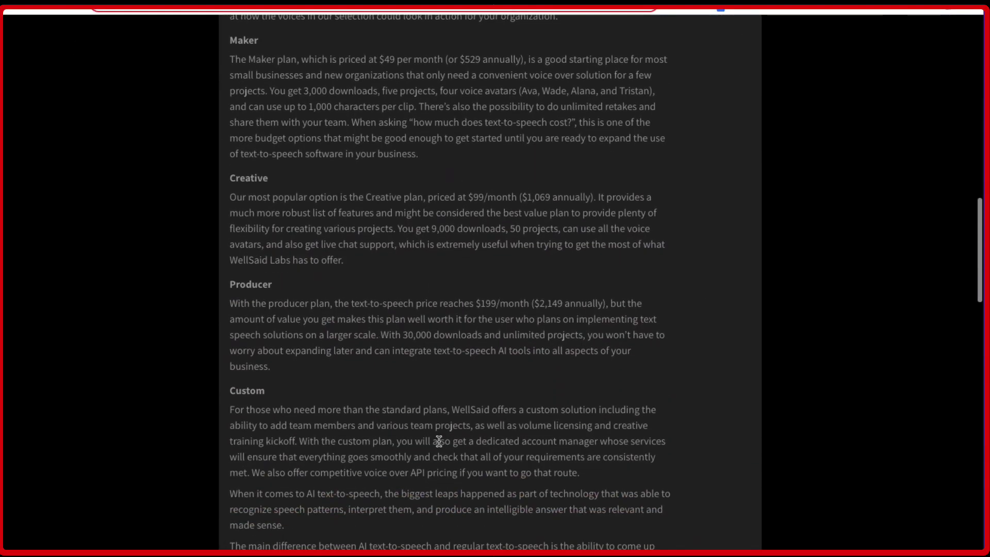
scroll(438, 440, "down", 2)
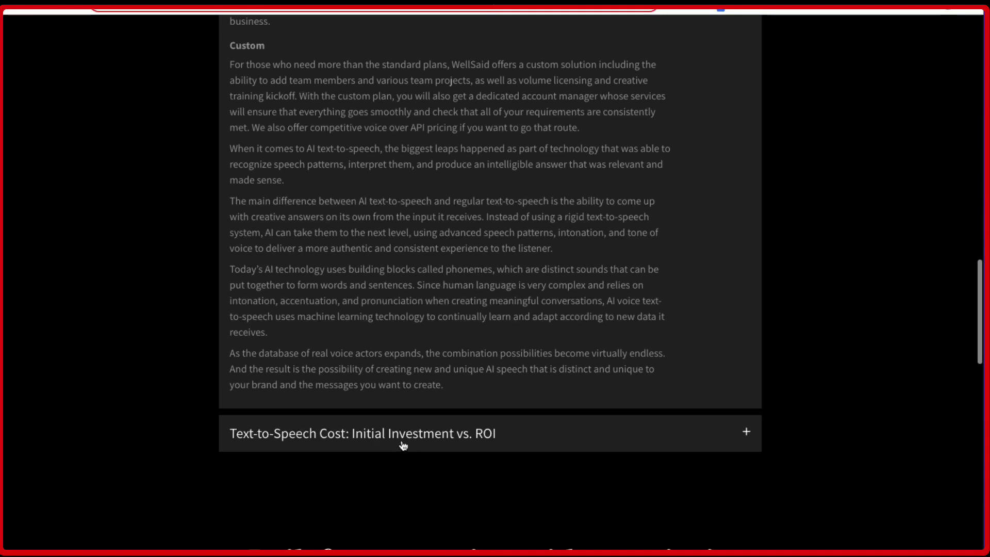
left_click(405, 443)
scroll(446, 441, "up", 6)
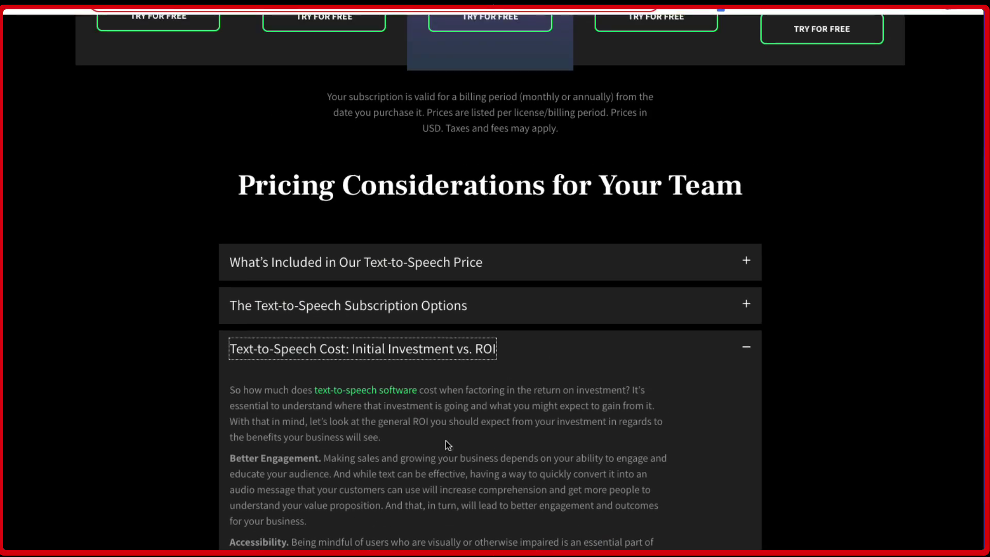
scroll(447, 442, "down", 3)
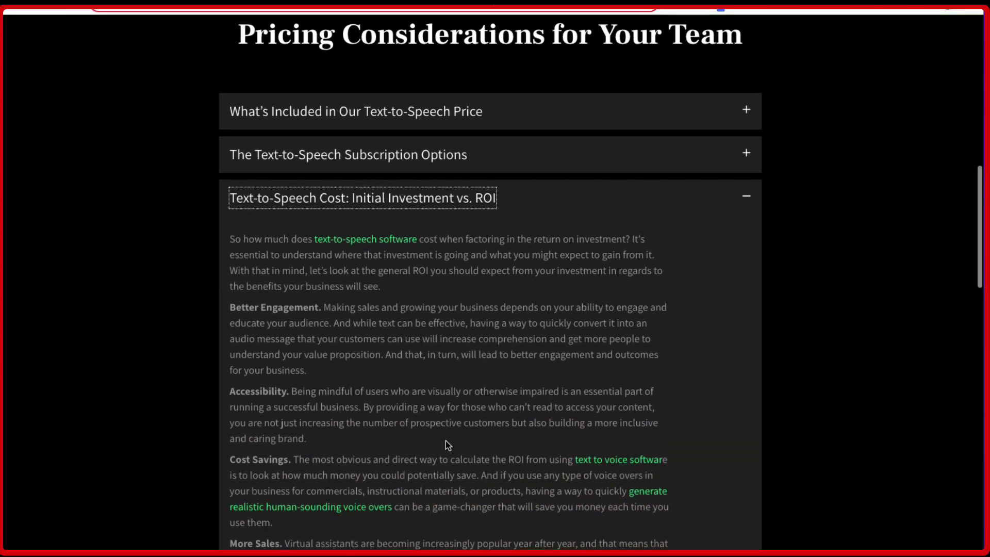
scroll(446, 442, "up", 3)
scroll(447, 442, "up", 12)
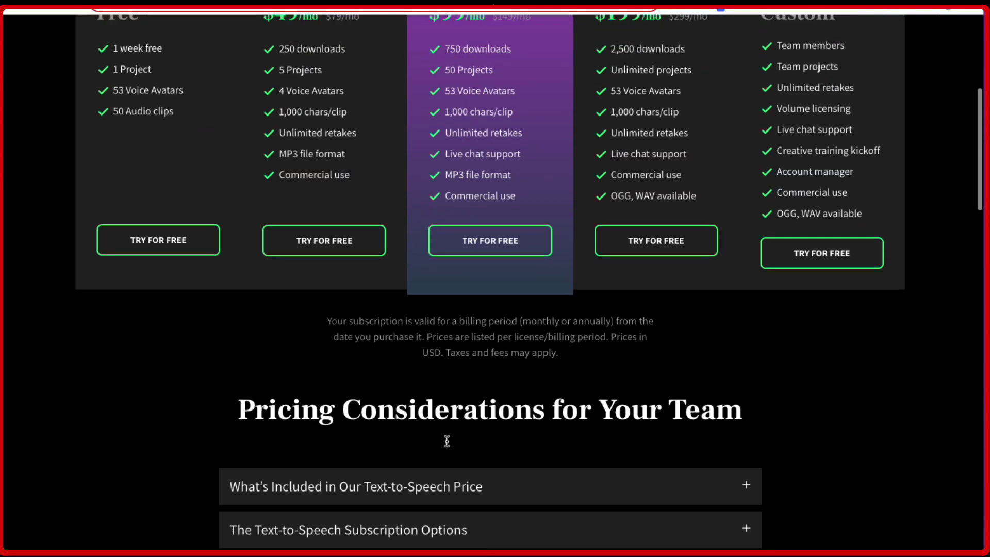